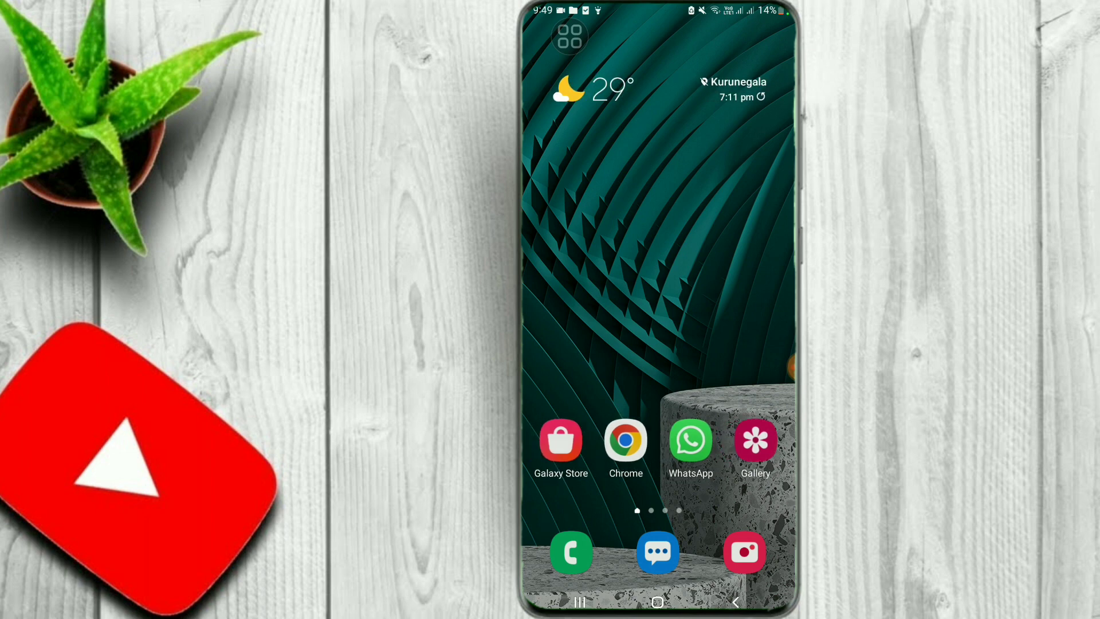
From the app drawer's first page, briefly launch Contacts, return home, then launch Settings.
drag(603, 344, 637, 343)
drag(688, 344, 636, 344)
drag(722, 442, 637, 443)
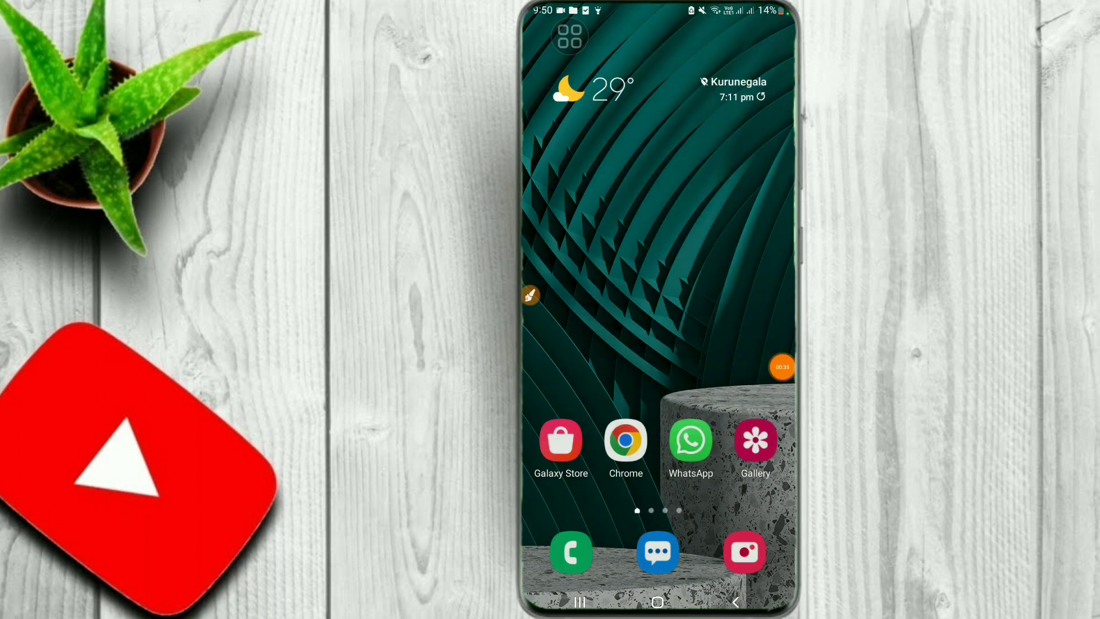
drag(659, 481, 658, 215)
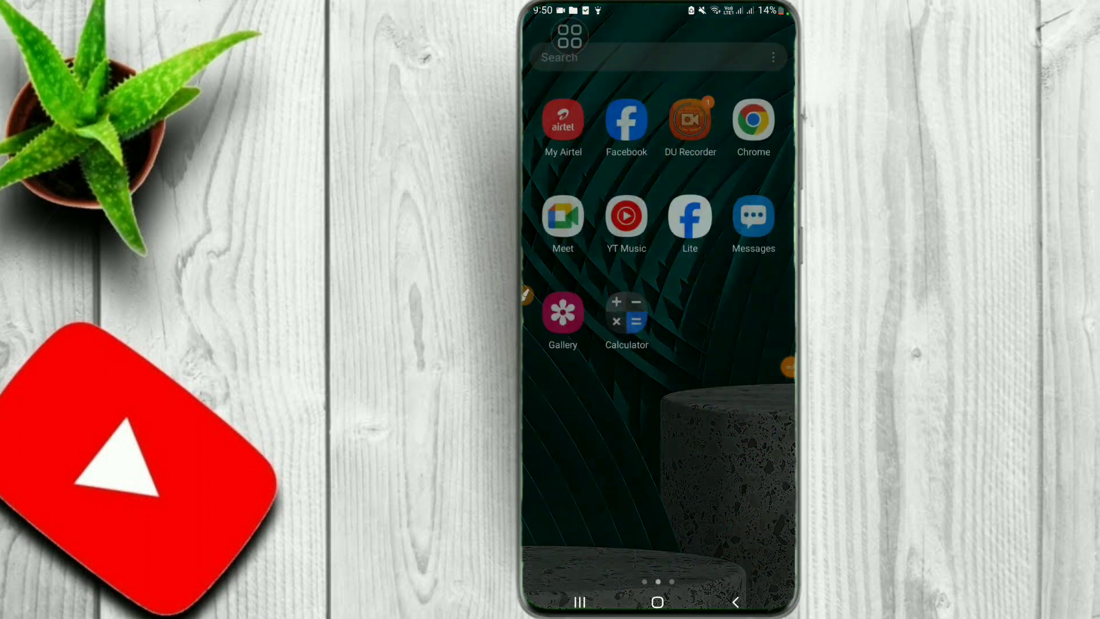
drag(568, 301, 757, 301)
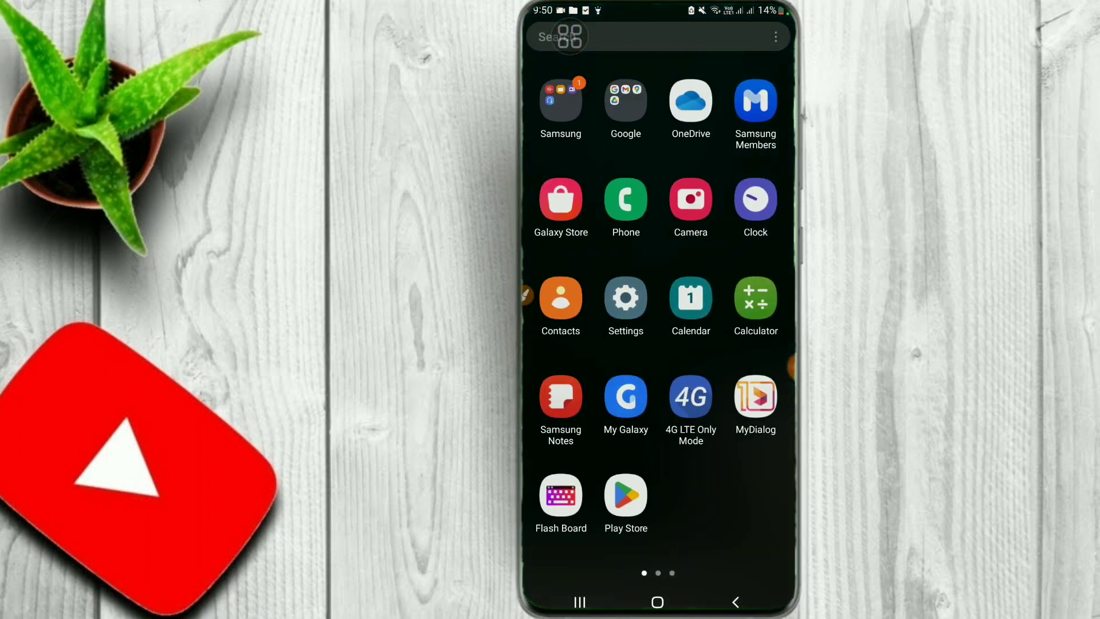
click(626, 298)
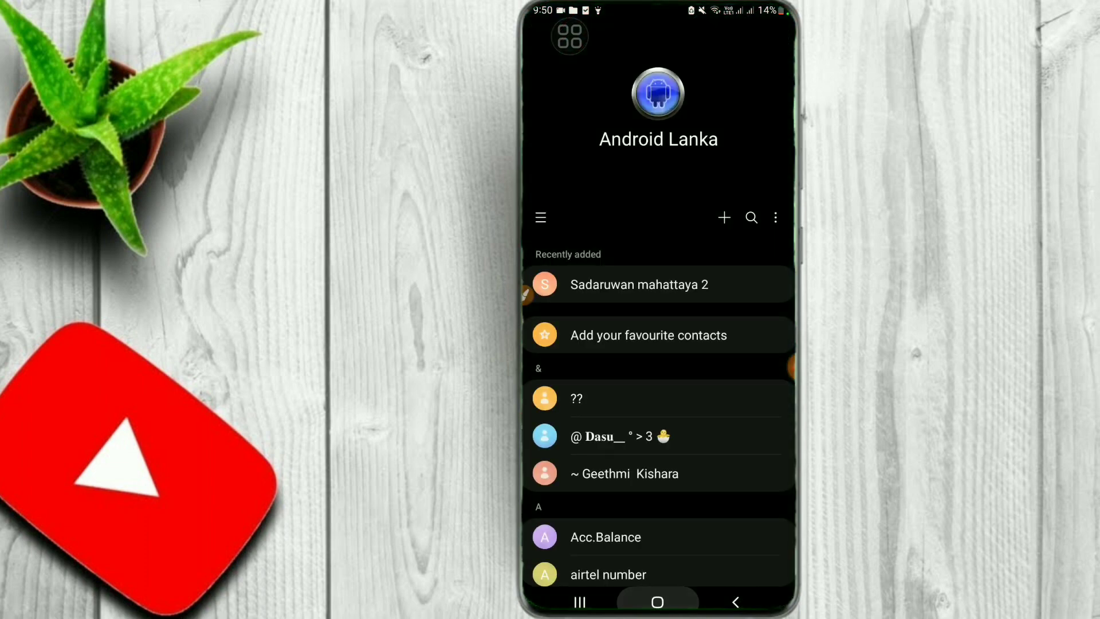
click(657, 602)
drag(657, 516, 658, 258)
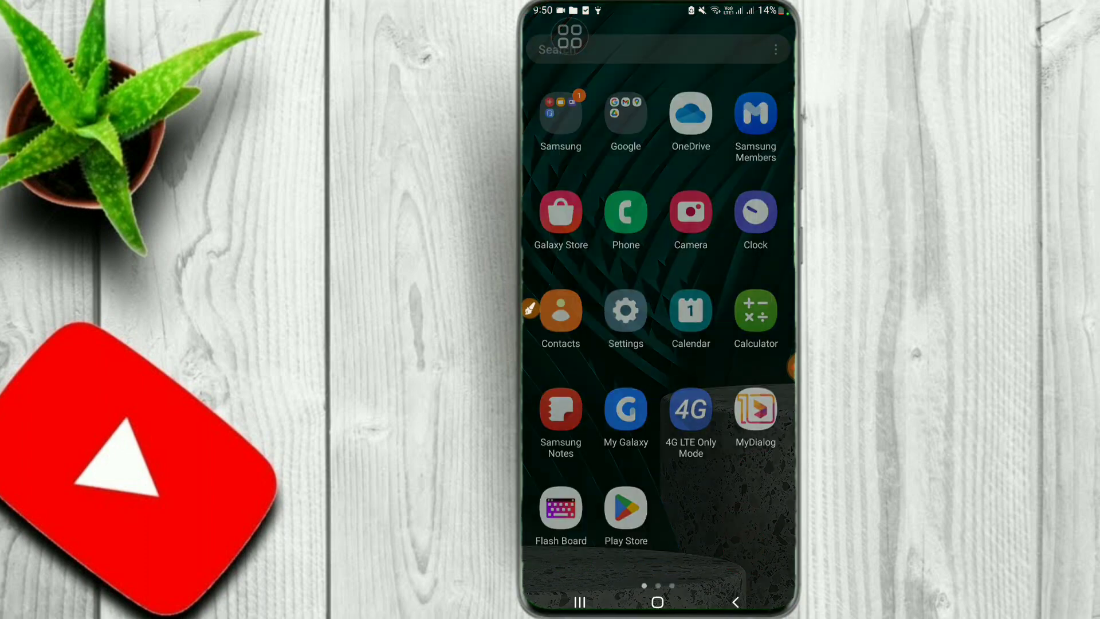
click(626, 307)
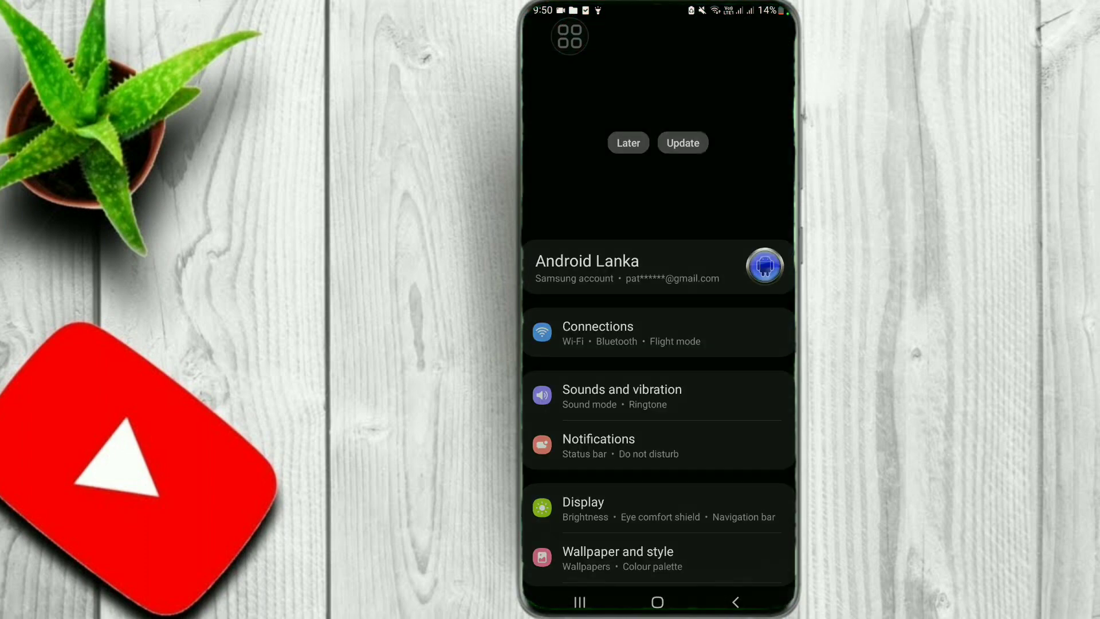
scroll(657, 343, down, 5)
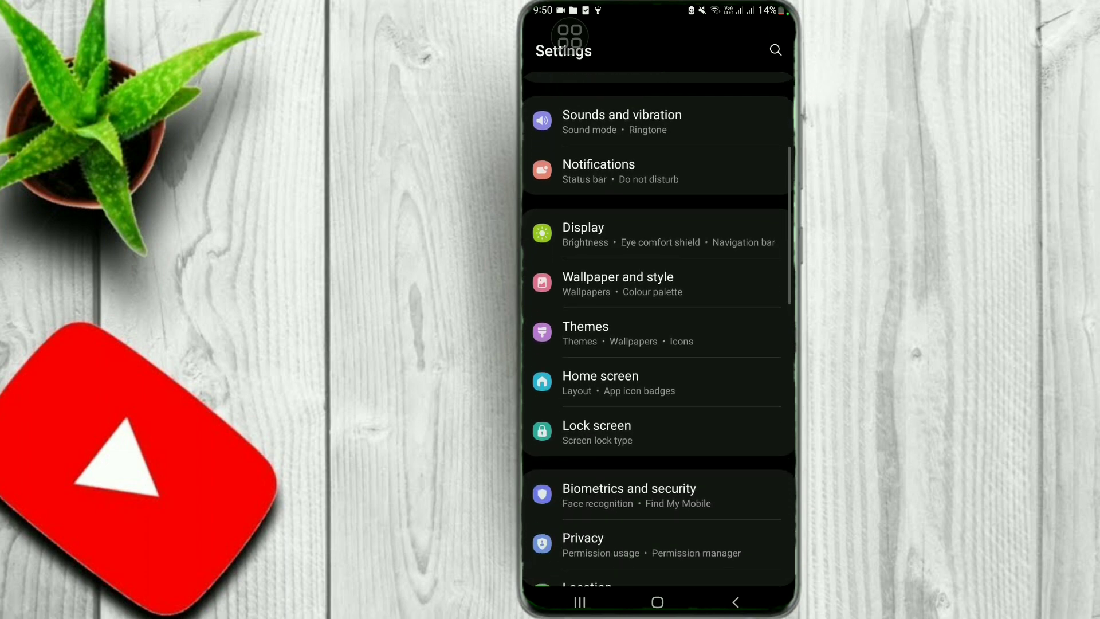
scroll(657, 344, down, 2)
scroll(658, 344, down, 2)
scroll(658, 344, down, 1)
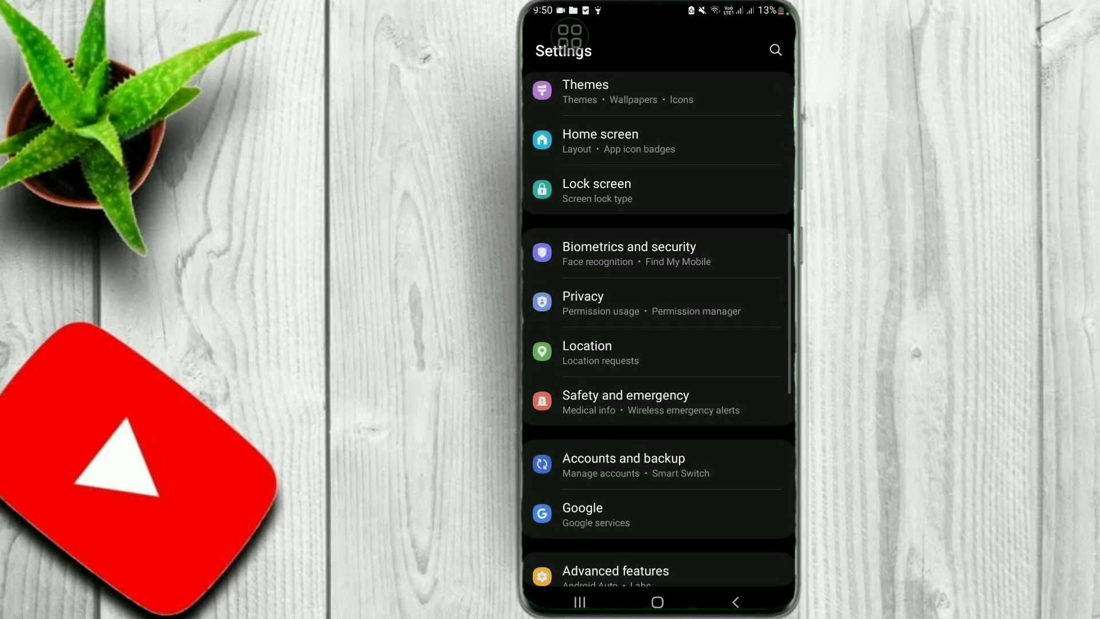
scroll(658, 344, down, 2)
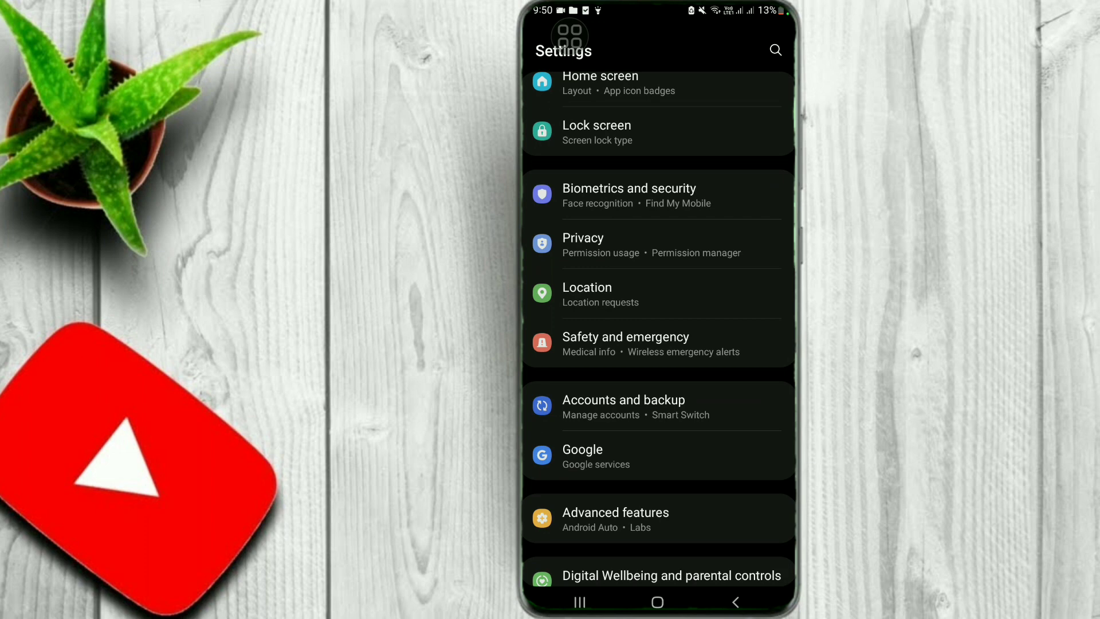
scroll(658, 456, down, 1)
scroll(657, 327, down, 1)
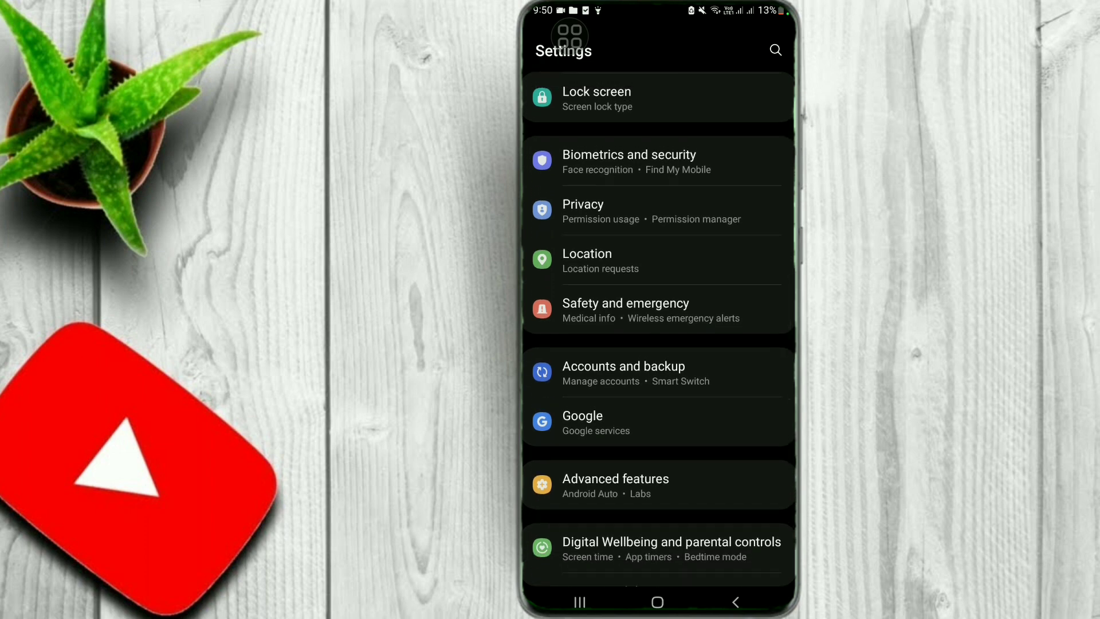
scroll(658, 327, down, 2)
scroll(657, 327, up, 1)
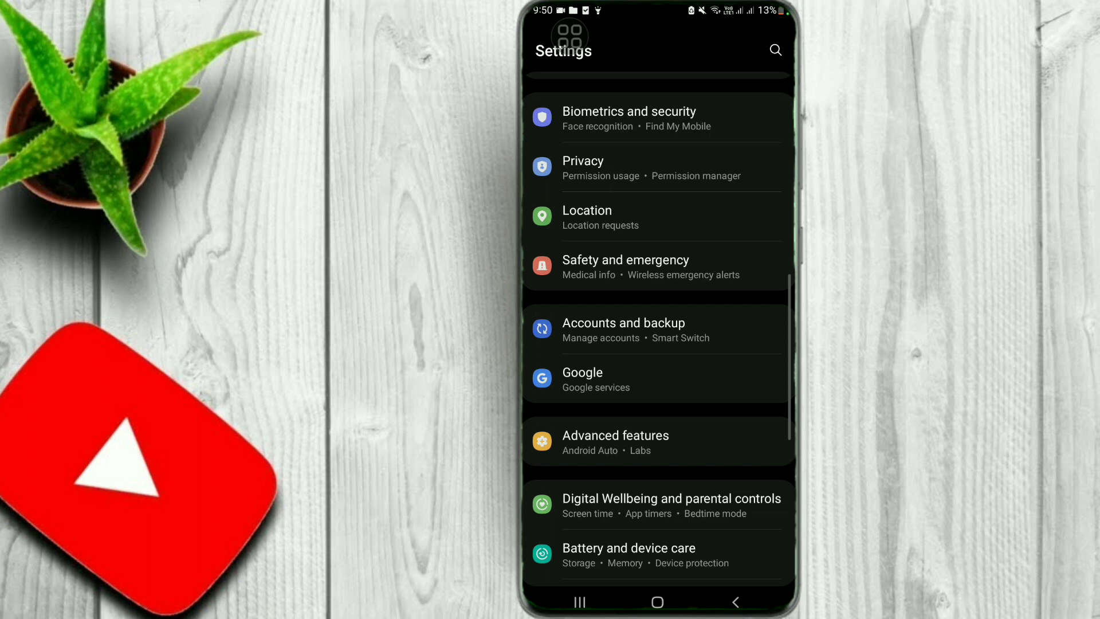
scroll(657, 378, up, 1)
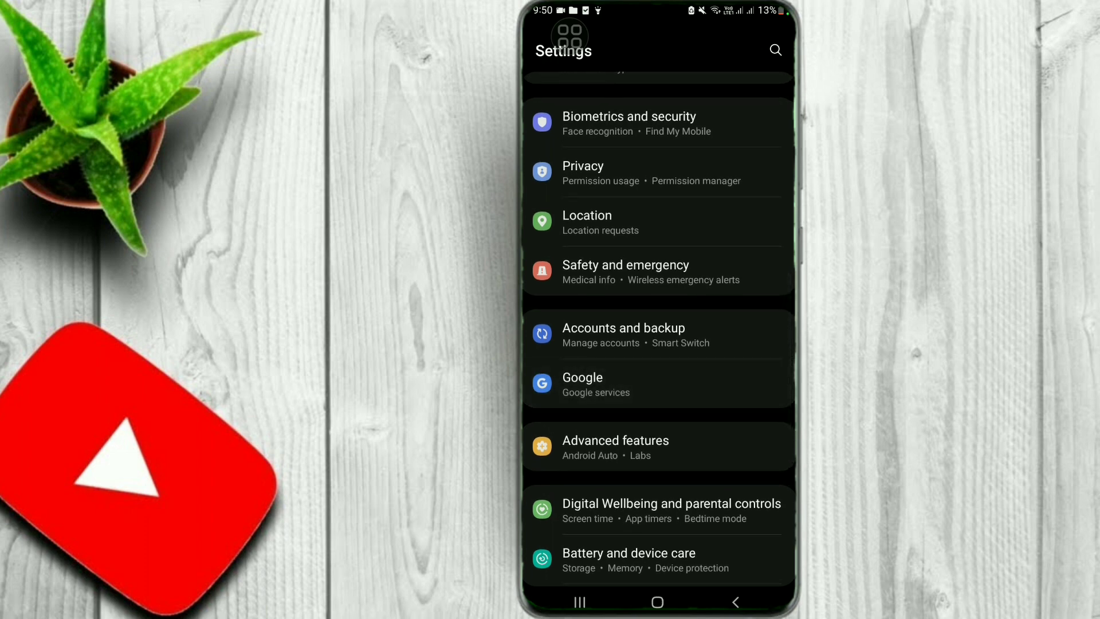
Open the Google entry in the Settings list to reach the Google services page.
click(658, 385)
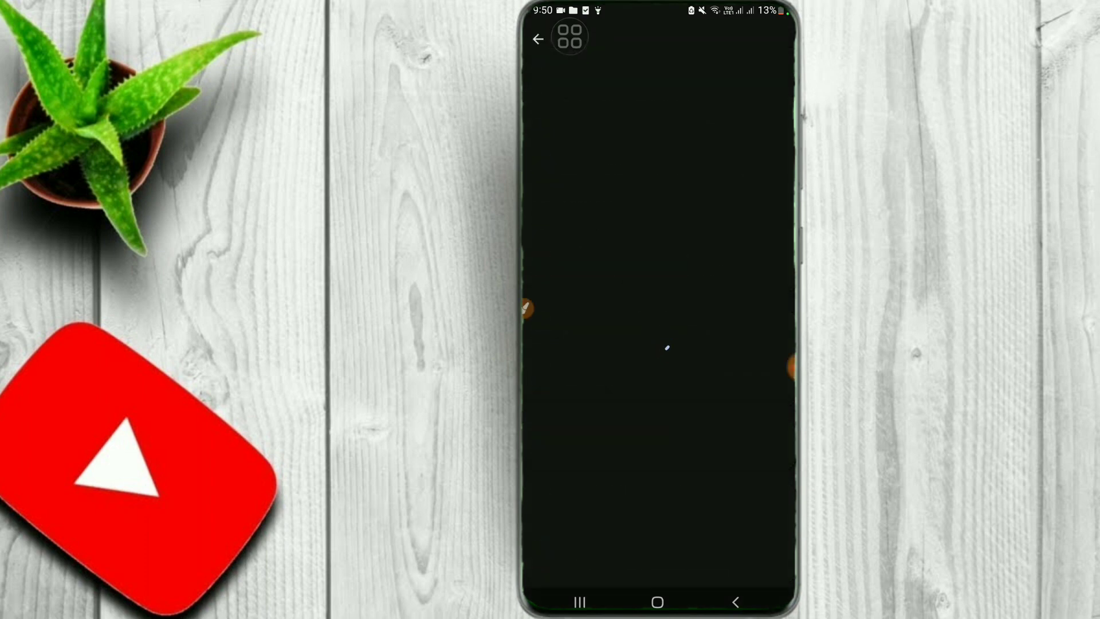
Switch to All services and reach the Auto-fill page listing Autofill with Google and SMS verification codes.
click(783, 367)
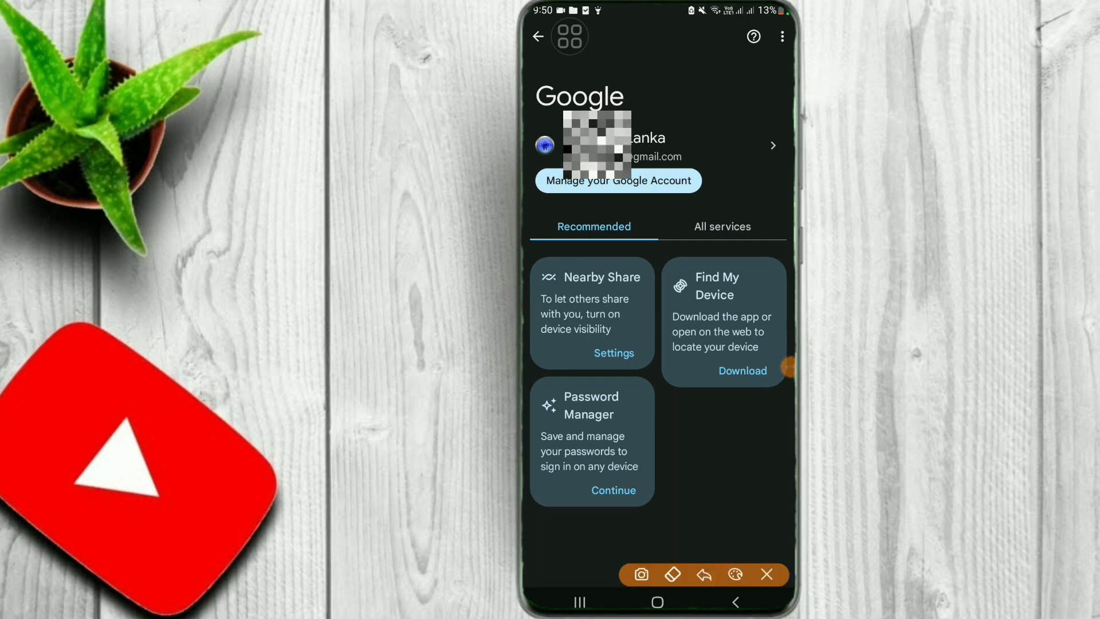
drag(705, 147, 714, 163)
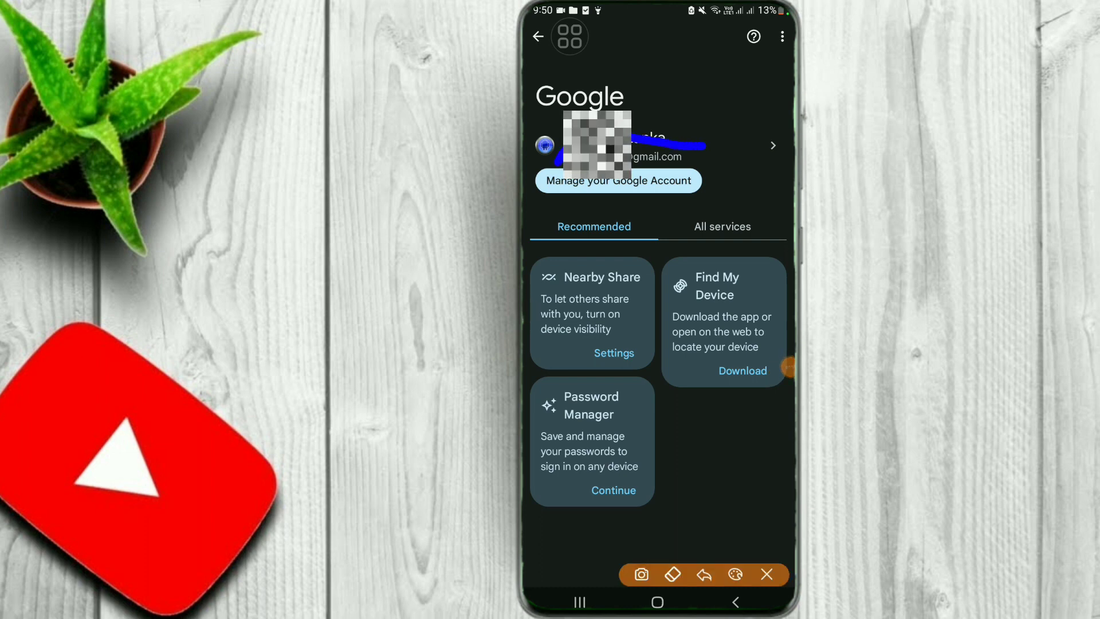
click(767, 575)
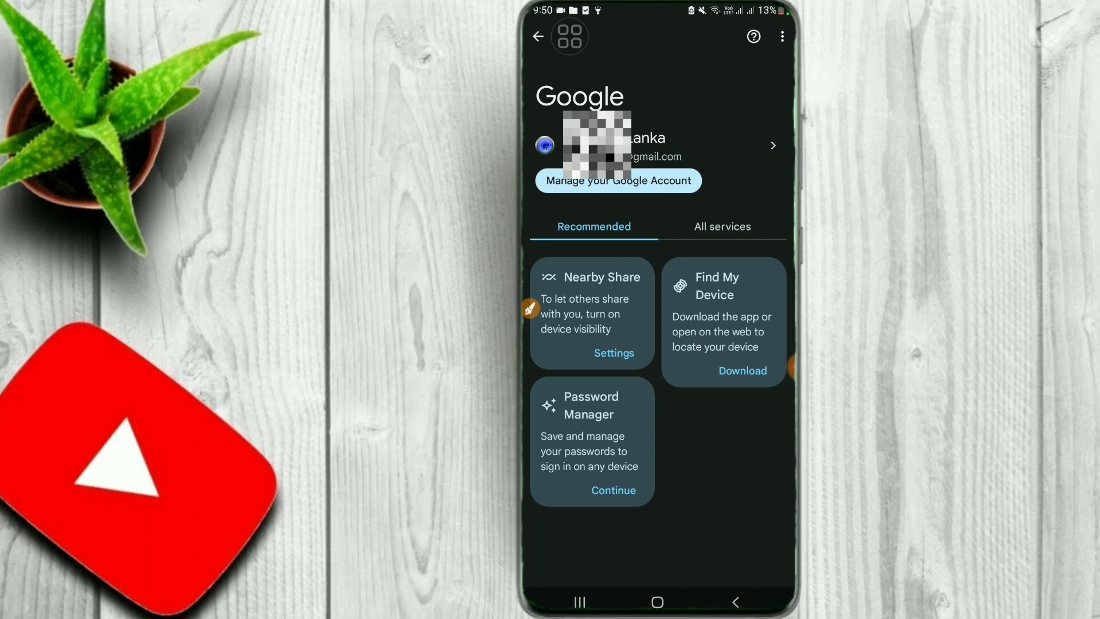
click(531, 307)
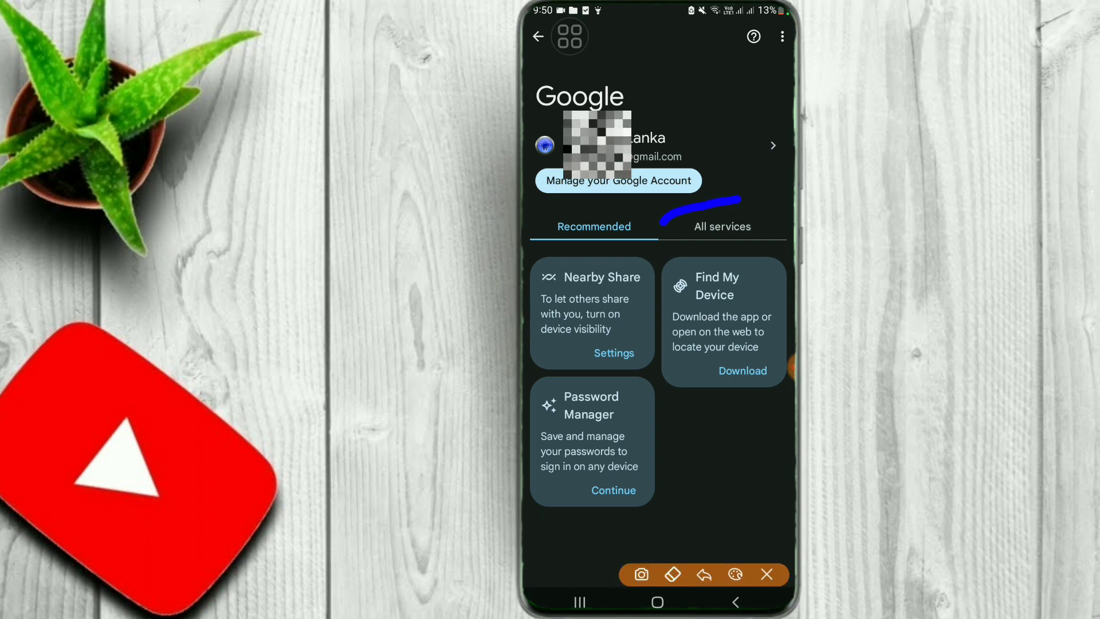
drag(740, 200, 700, 255)
drag(725, 168, 732, 205)
drag(697, 176, 733, 205)
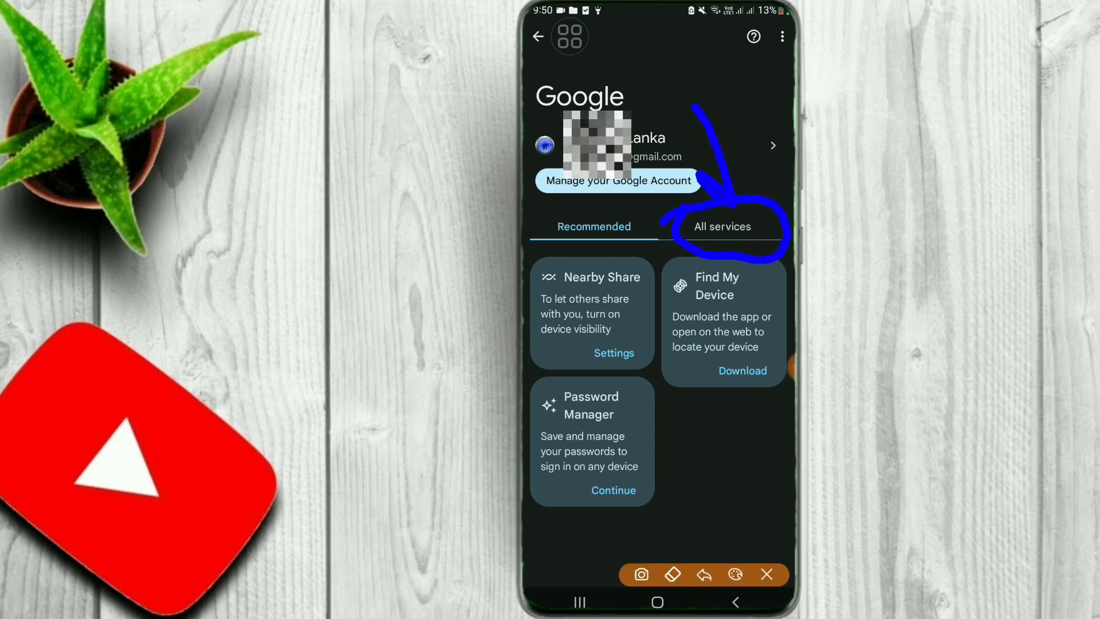
click(767, 574)
click(722, 226)
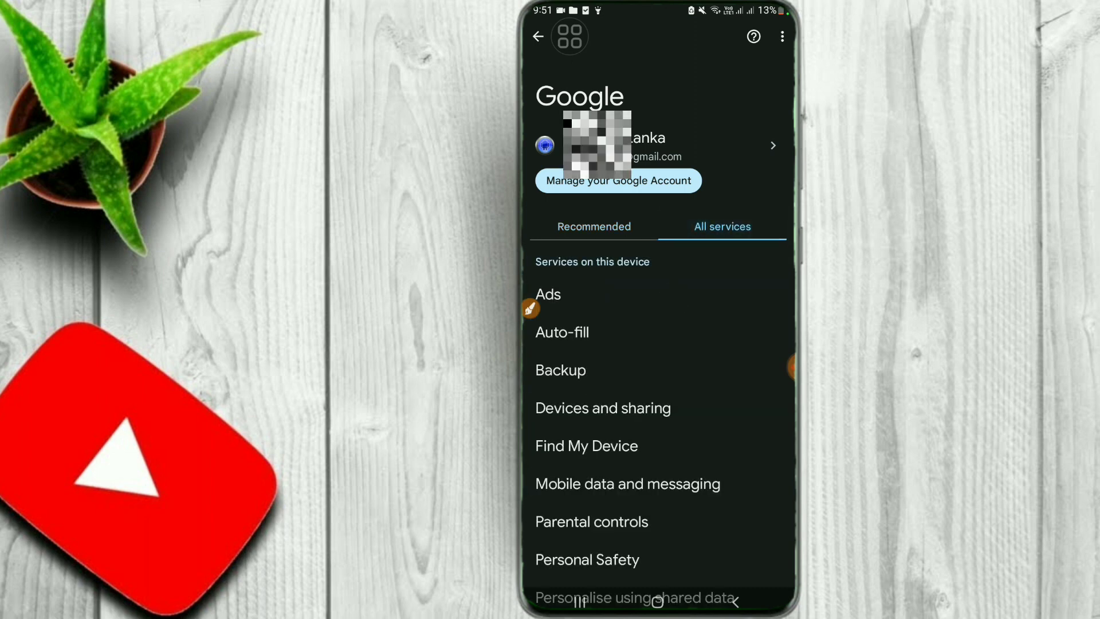
scroll(658, 387, down, 3)
scroll(658, 386, up, 4)
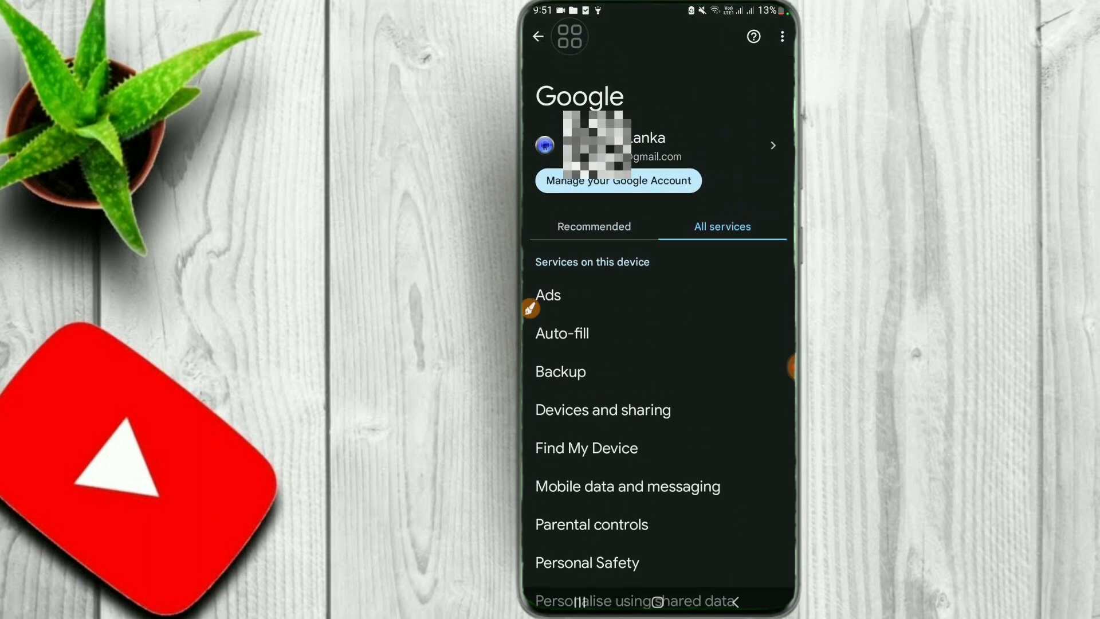
click(525, 308)
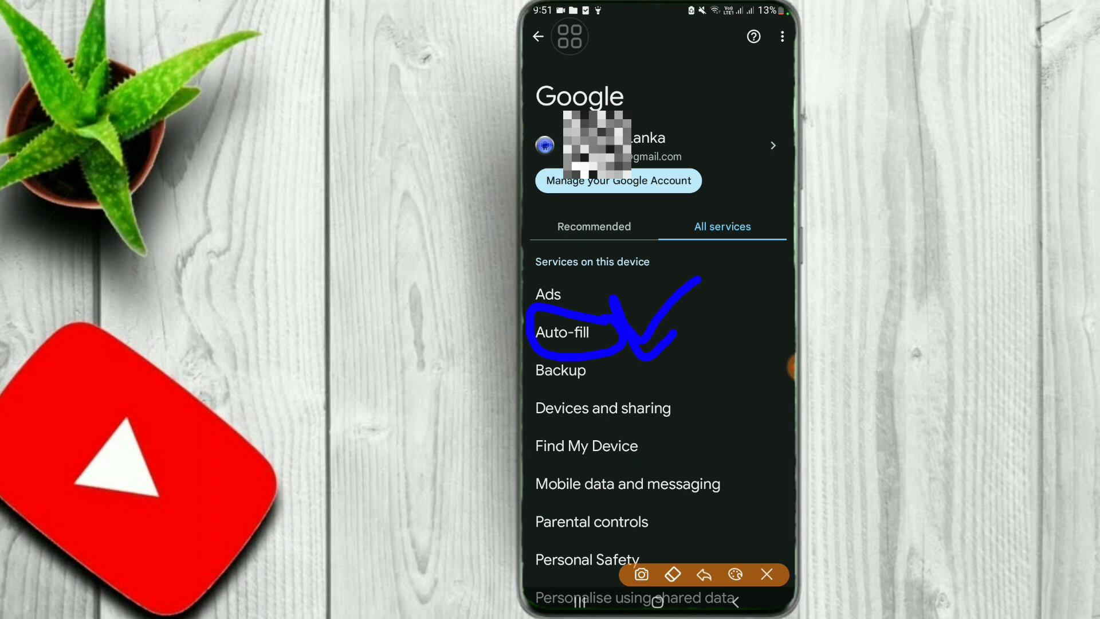
click(767, 574)
click(562, 332)
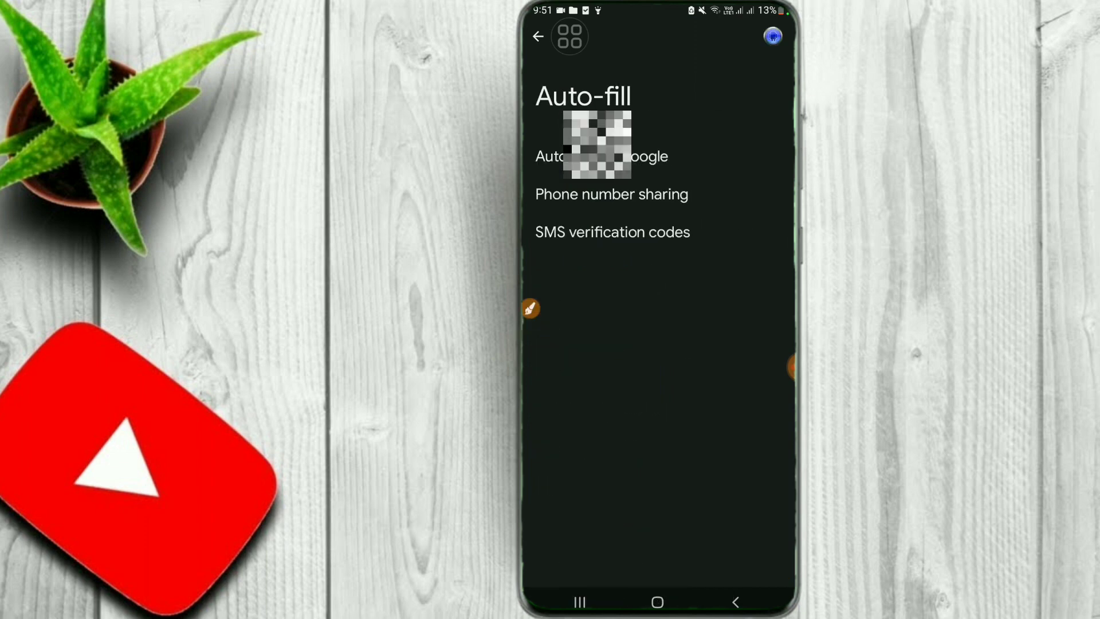
click(530, 308)
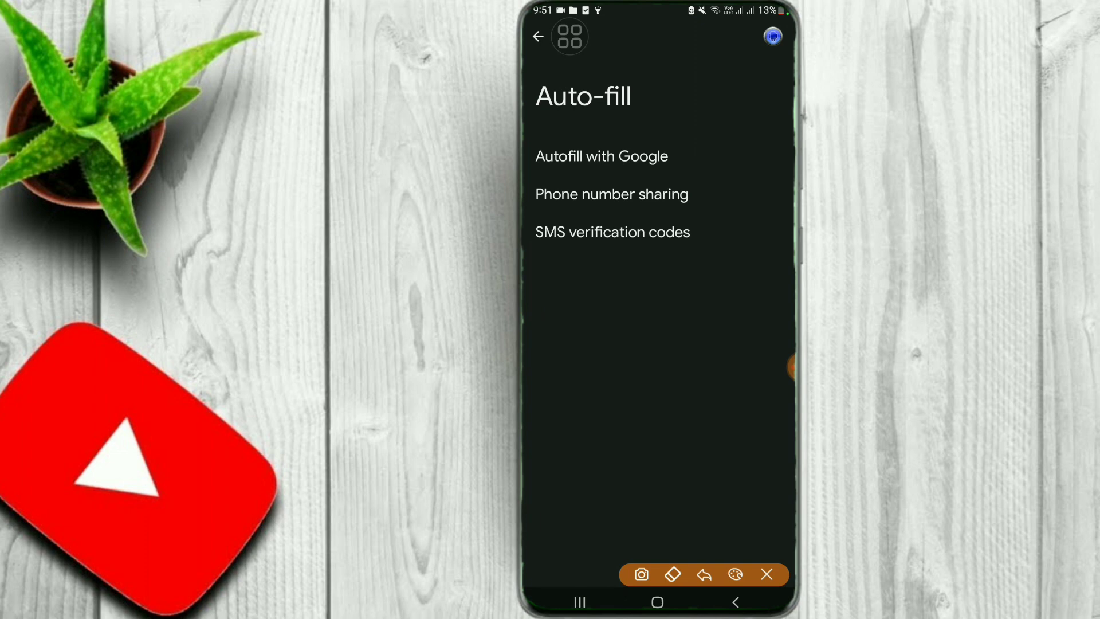
drag(597, 297, 537, 225)
click(766, 574)
click(530, 309)
click(767, 575)
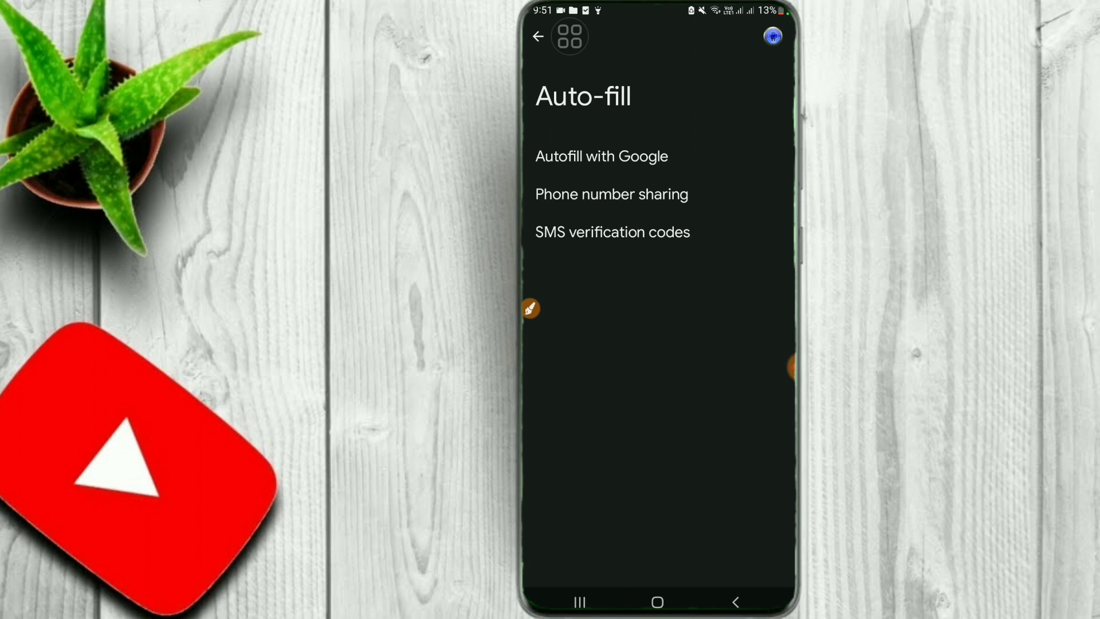
click(602, 156)
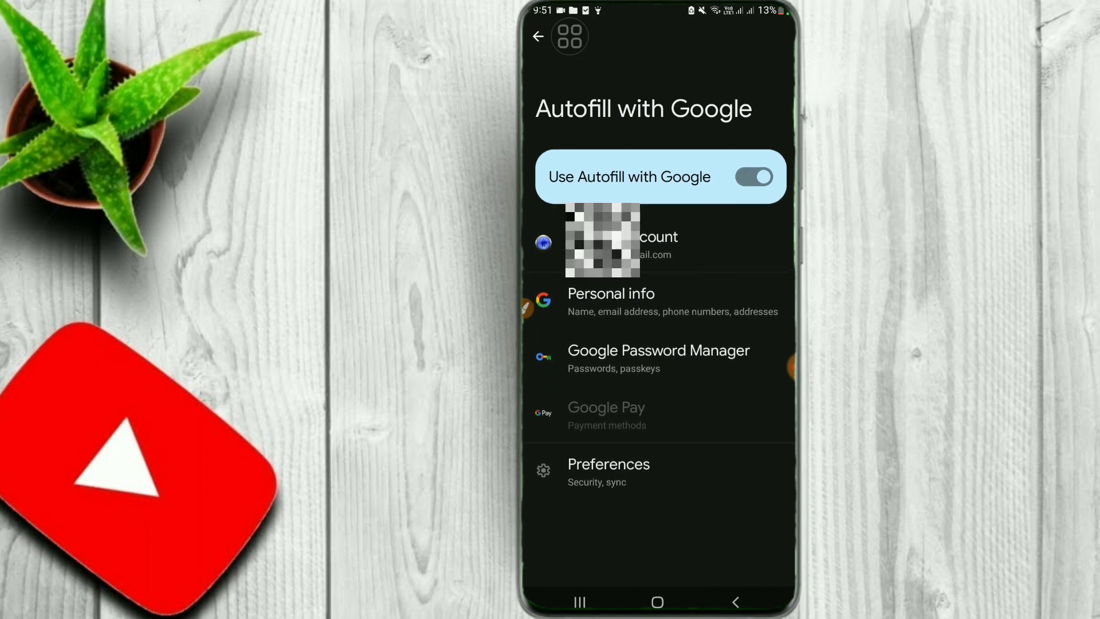
click(527, 309)
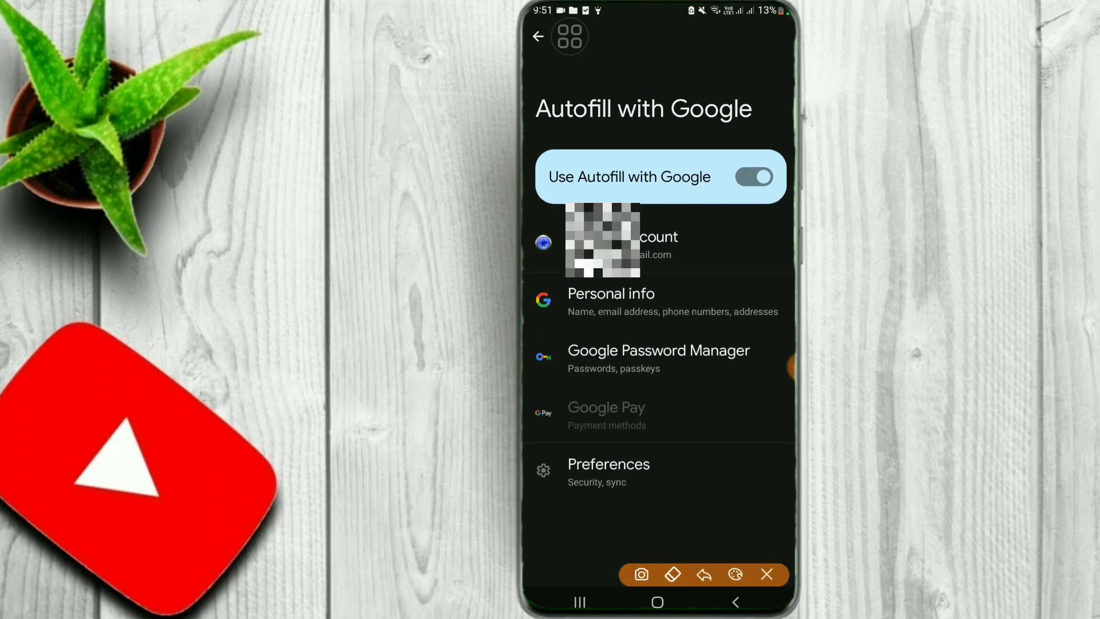
drag(547, 153, 566, 135)
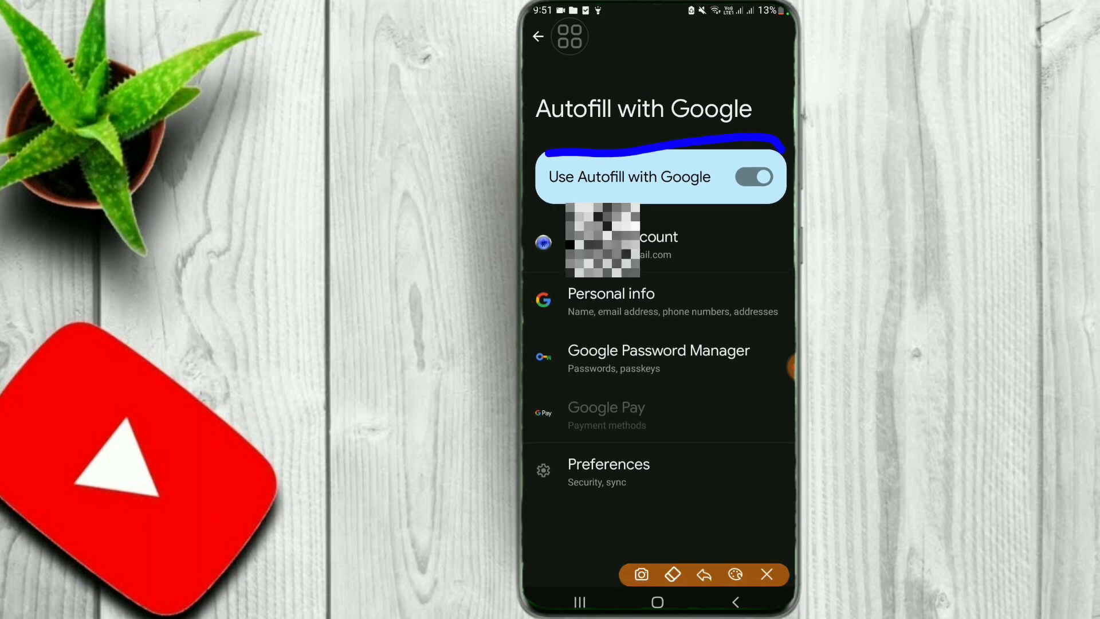
mouse_move(756, 153)
mouse_down()
mouse_move(761, 218)
mouse_move(752, 155)
mouse_up()
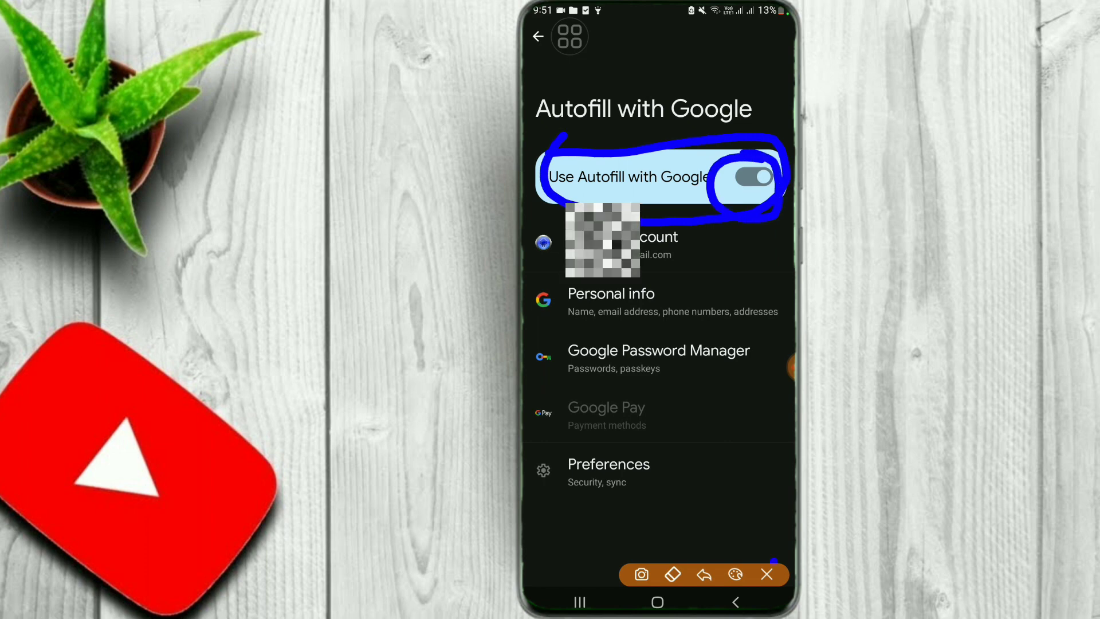
click(767, 575)
click(531, 308)
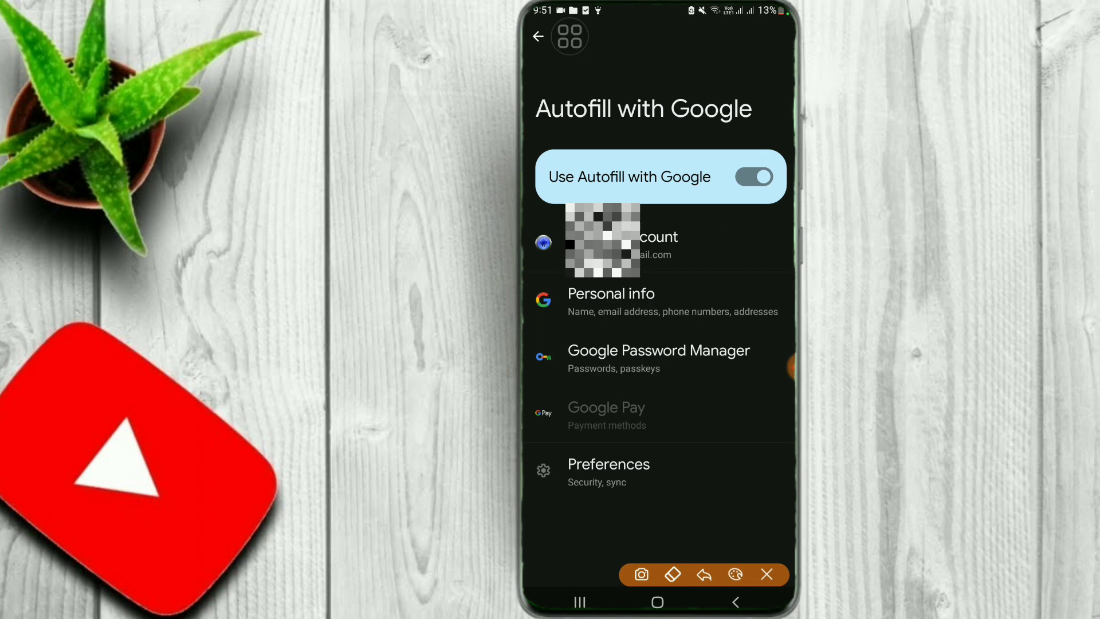
mouse_move(756, 148)
mouse_down()
mouse_move(748, 215)
mouse_move(769, 153)
mouse_up()
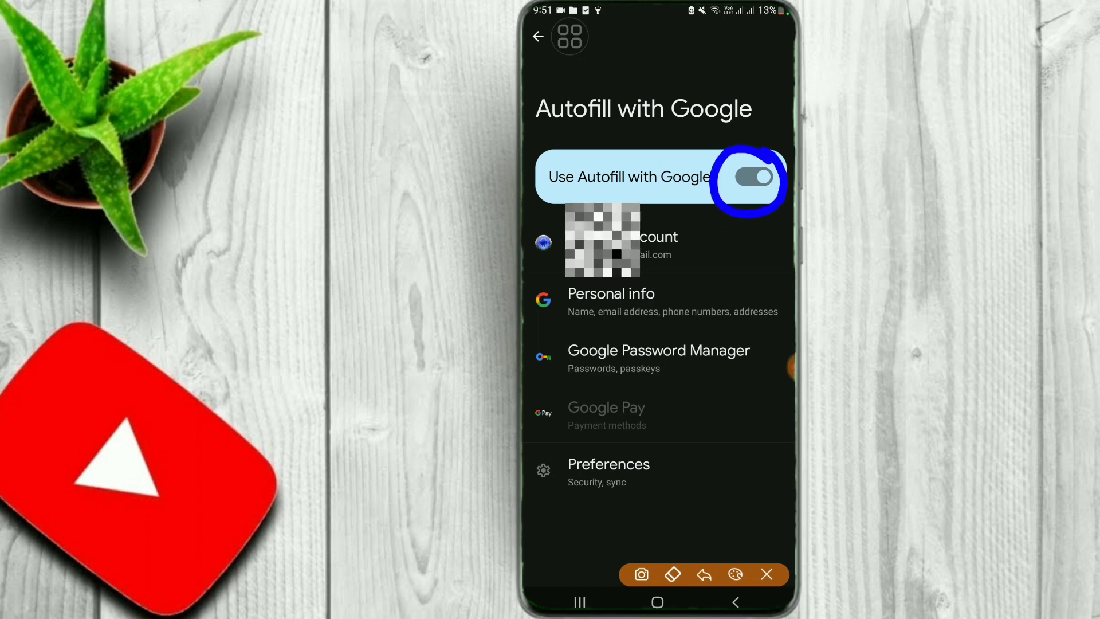
click(766, 574)
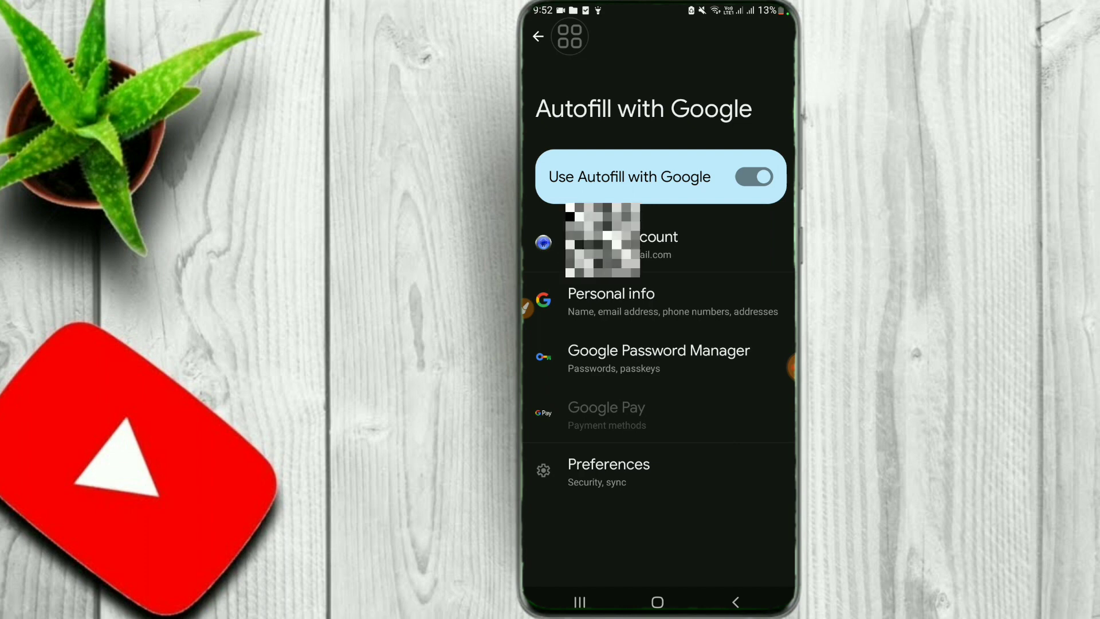
Select the Google Account row to bring up the Autofill consent sheet with Cancel and Continue.
click(527, 308)
mouse_move(714, 254)
mouse_down()
mouse_move(653, 260)
mouse_move(534, 240)
mouse_move(692, 219)
mouse_move(715, 253)
mouse_up()
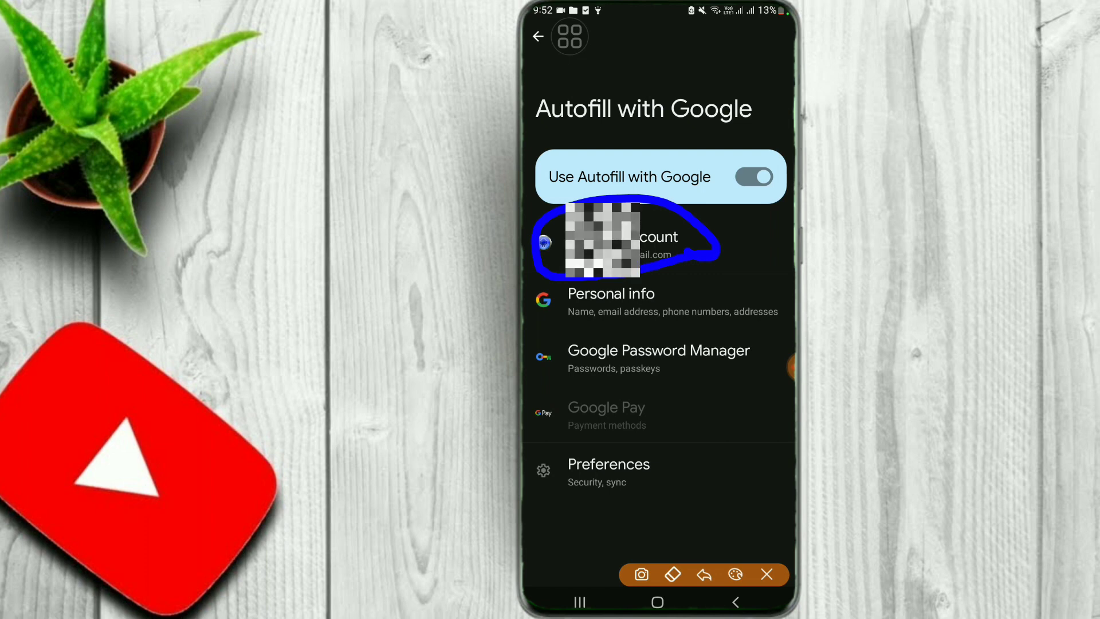
click(767, 574)
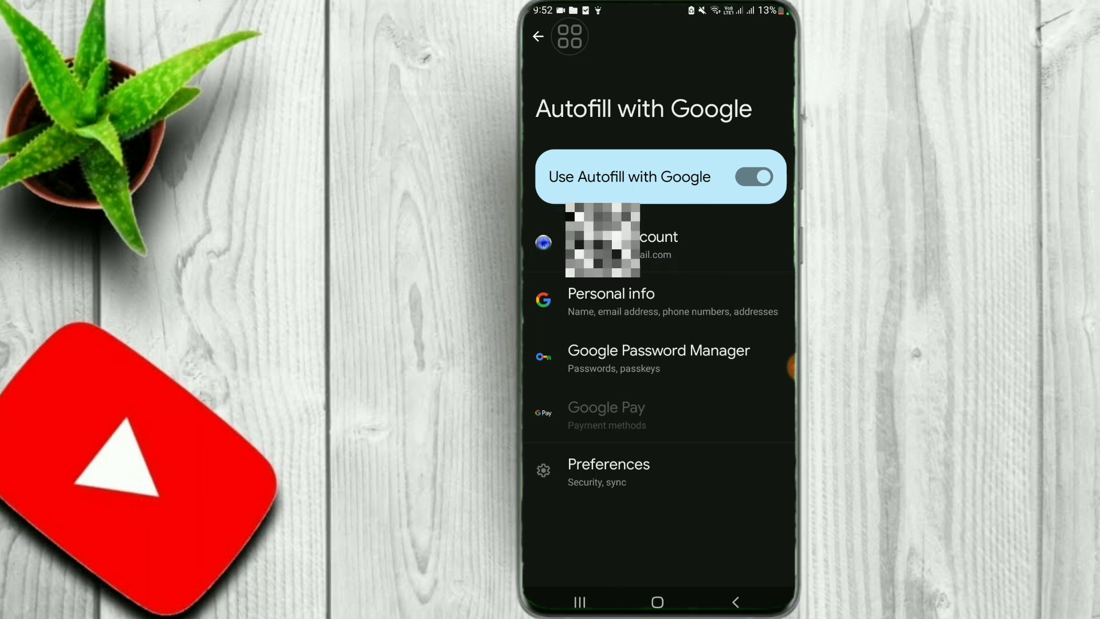
click(530, 308)
mouse_move(701, 257)
mouse_down()
mouse_move(602, 262)
mouse_move(534, 219)
mouse_move(714, 249)
mouse_move(682, 272)
mouse_up()
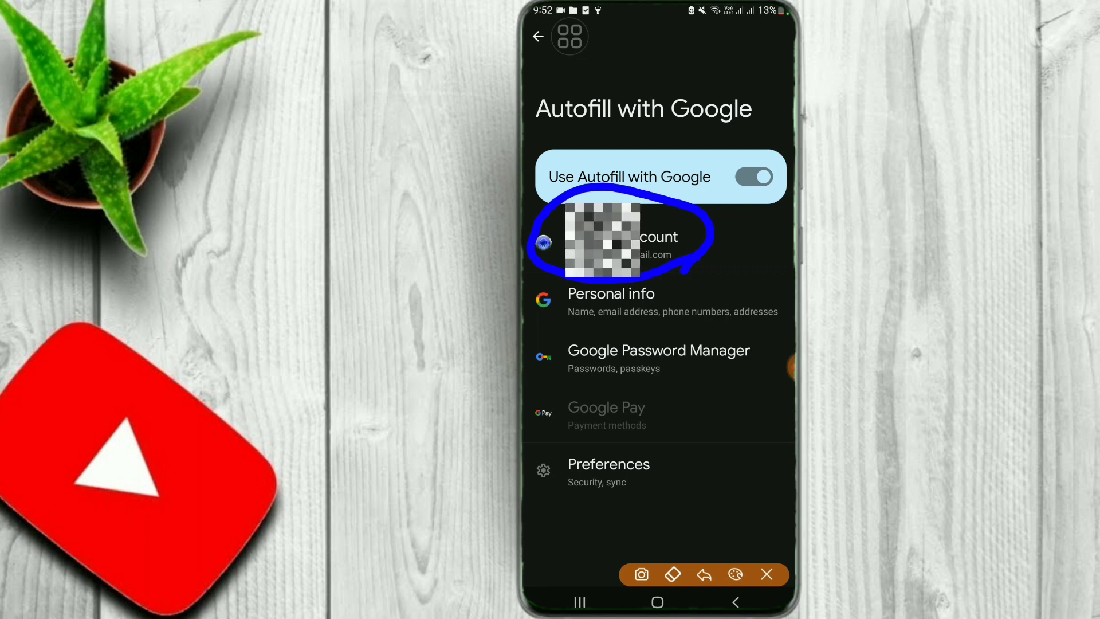
click(767, 574)
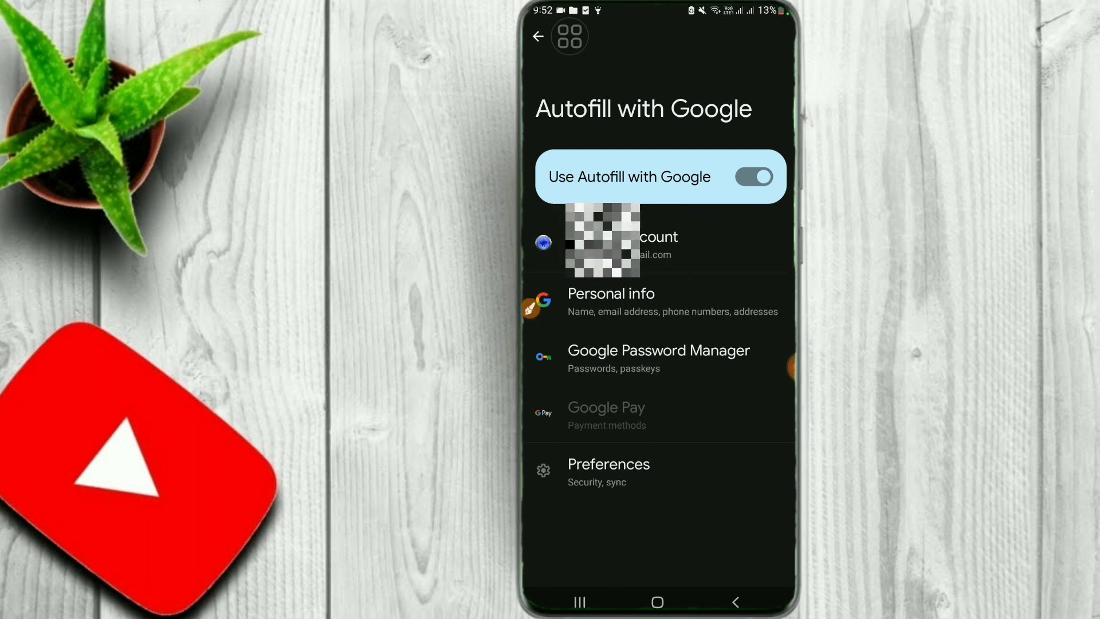
click(622, 244)
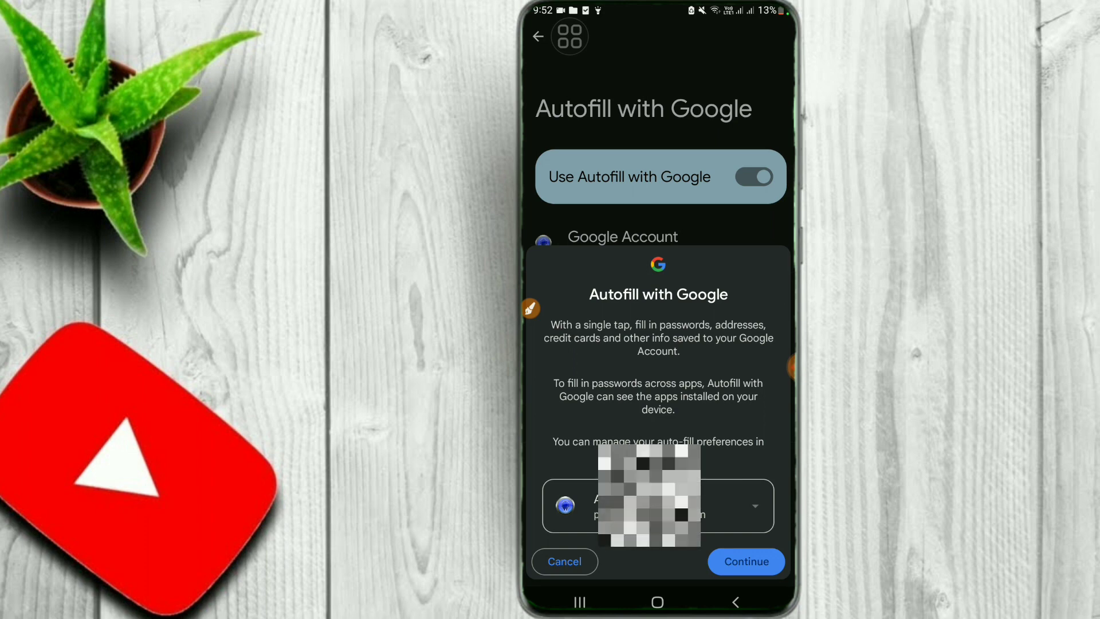
Keep the current account in the accounts dropdown and confirm with Continue, returning to Autofill with Google.
click(527, 308)
drag(590, 462, 638, 552)
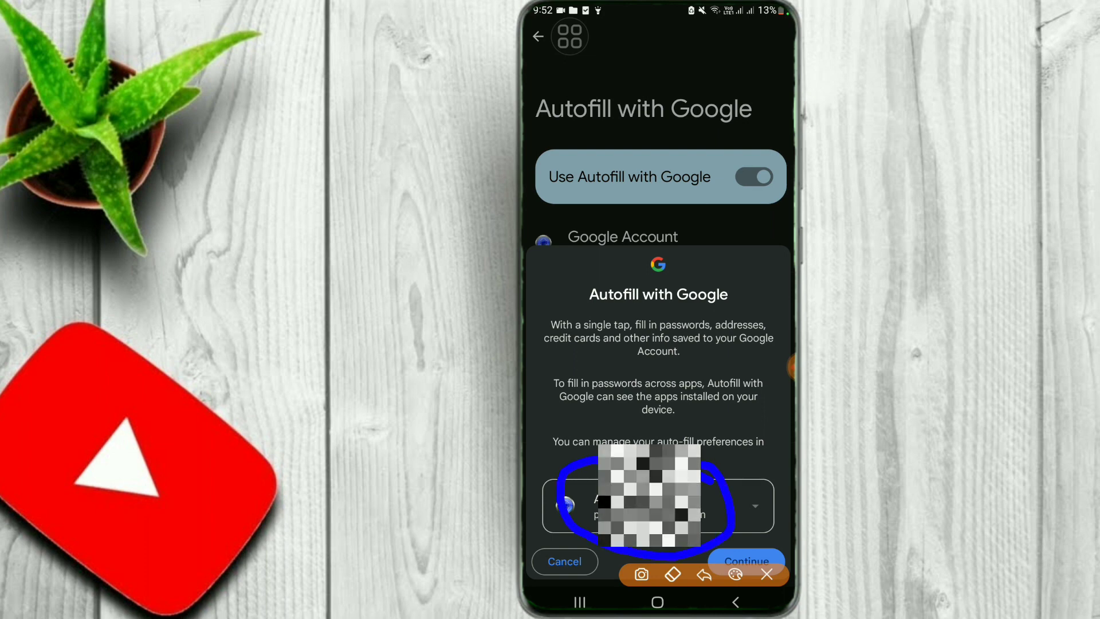
click(766, 574)
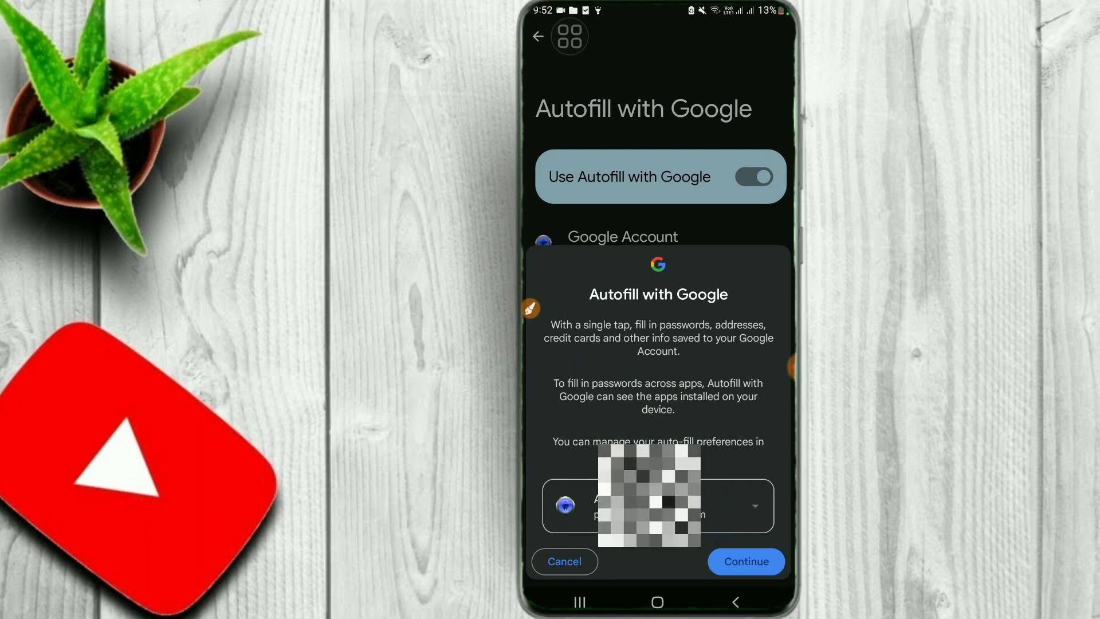
click(657, 505)
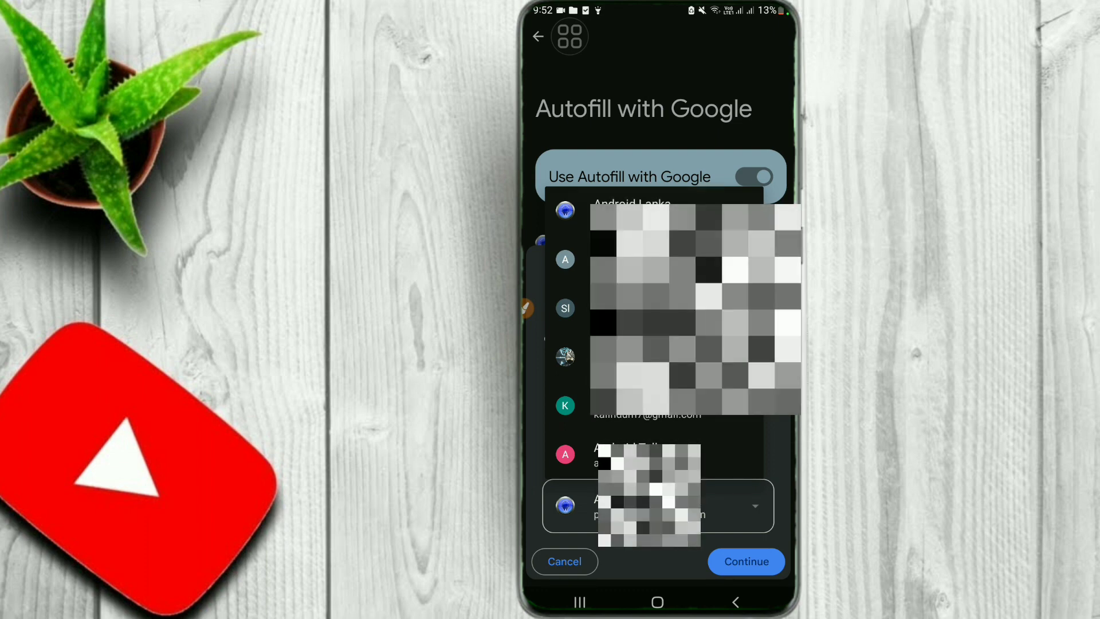
click(654, 505)
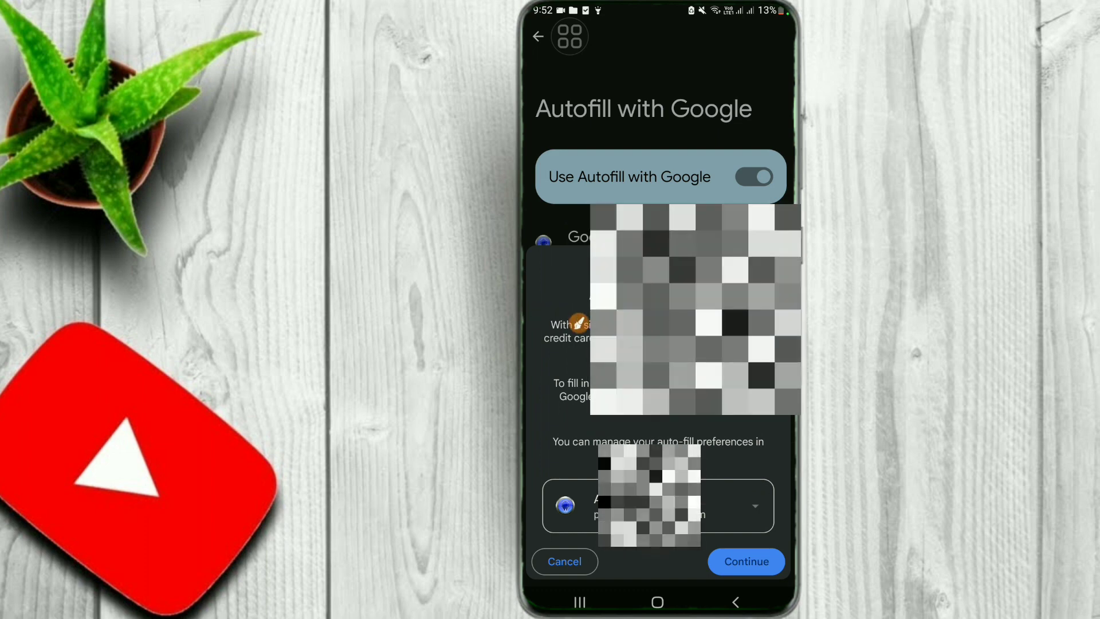
click(535, 329)
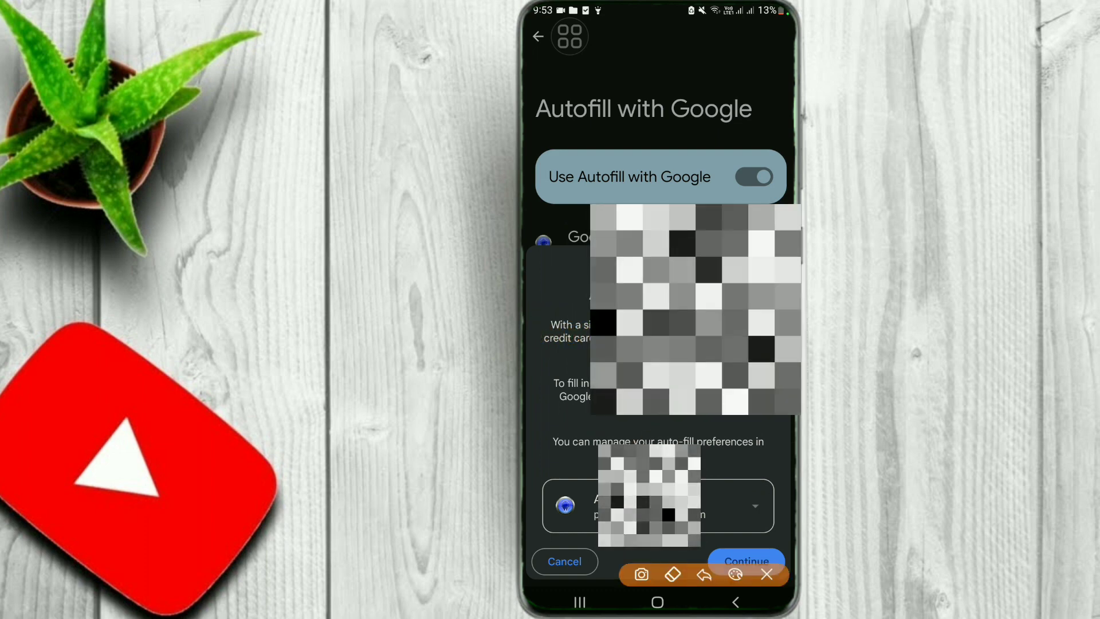
mouse_move(700, 527)
mouse_down()
mouse_move(761, 523)
mouse_move(773, 551)
mouse_up()
click(766, 574)
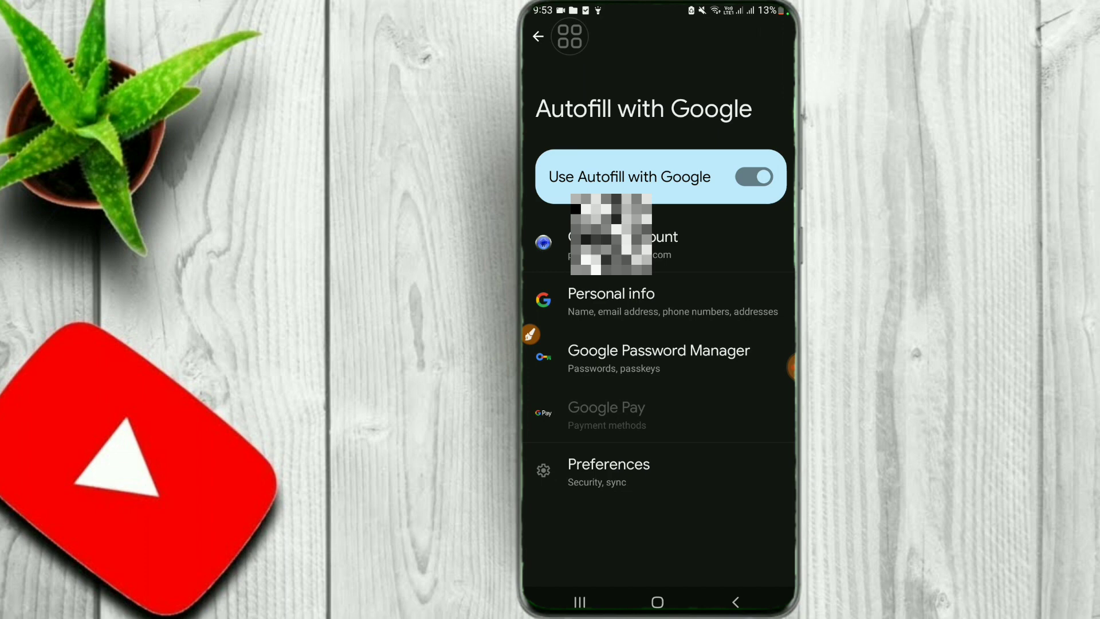
Launch Google Password Manager from the Autofill page, showing the saved passwords list with search.
click(529, 334)
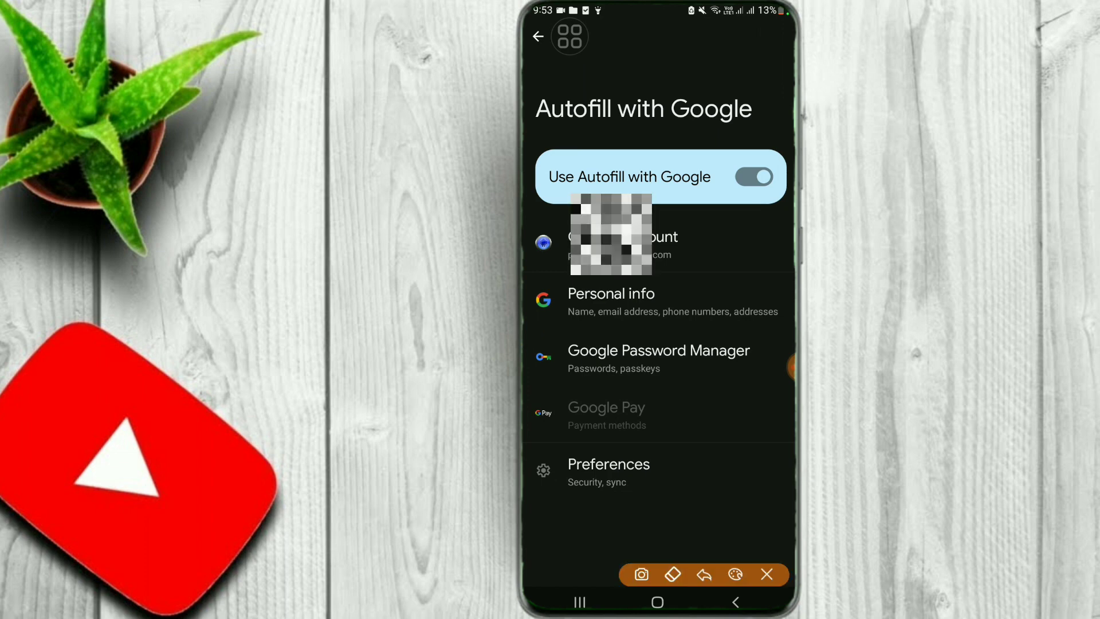
mouse_move(532, 325)
mouse_down()
mouse_move(641, 317)
mouse_move(778, 378)
mouse_move(579, 394)
mouse_move(531, 326)
mouse_up()
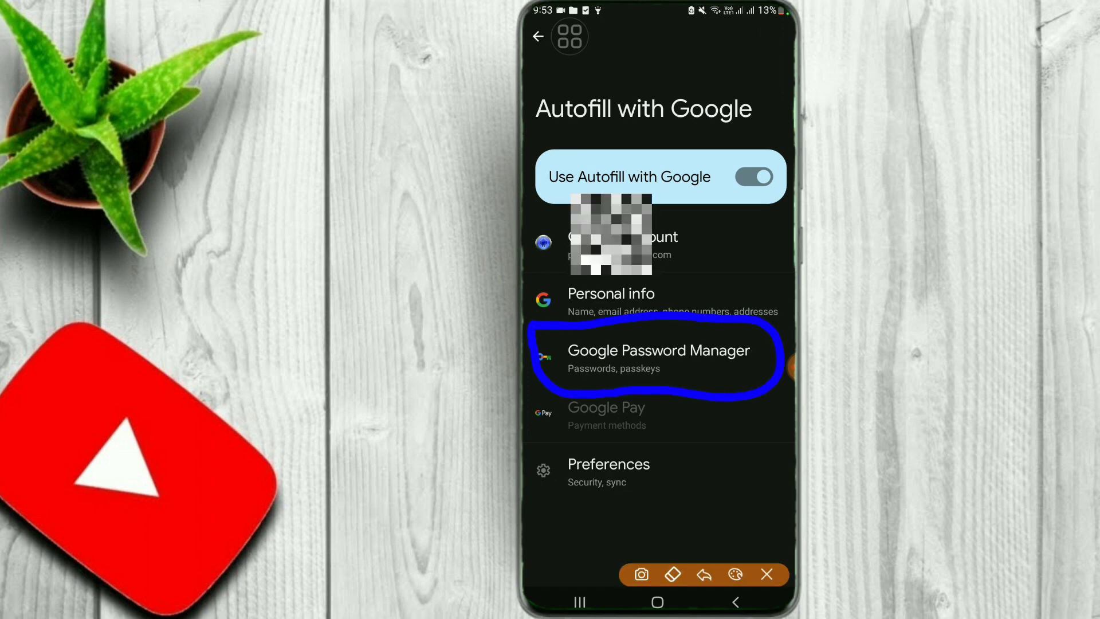
drag(713, 237, 700, 335)
drag(673, 277, 701, 337)
drag(700, 337, 715, 296)
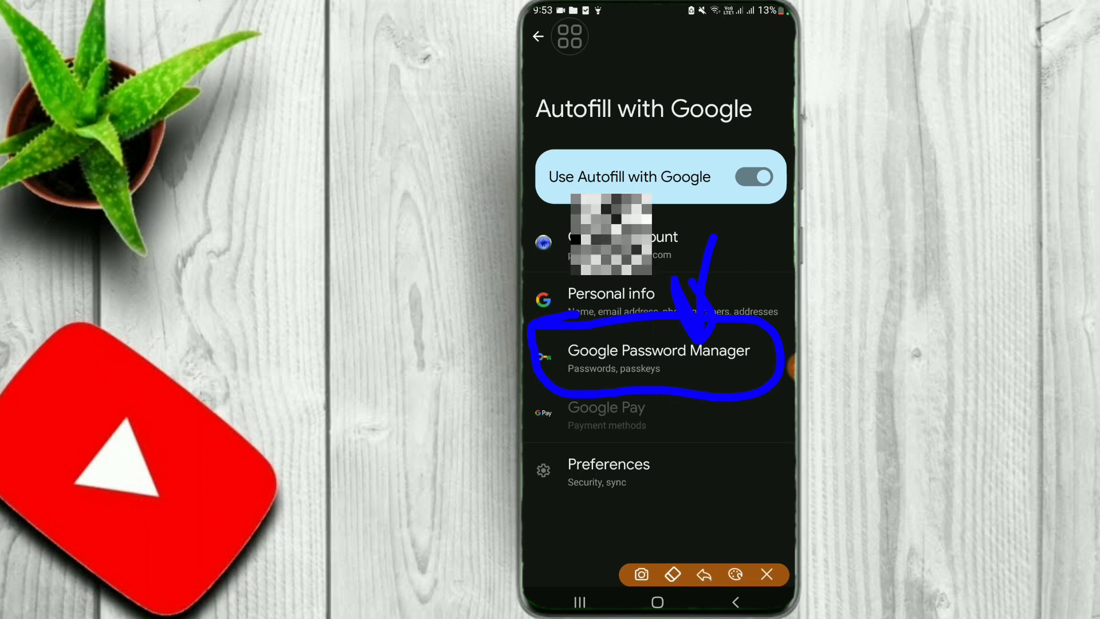
click(767, 575)
click(658, 357)
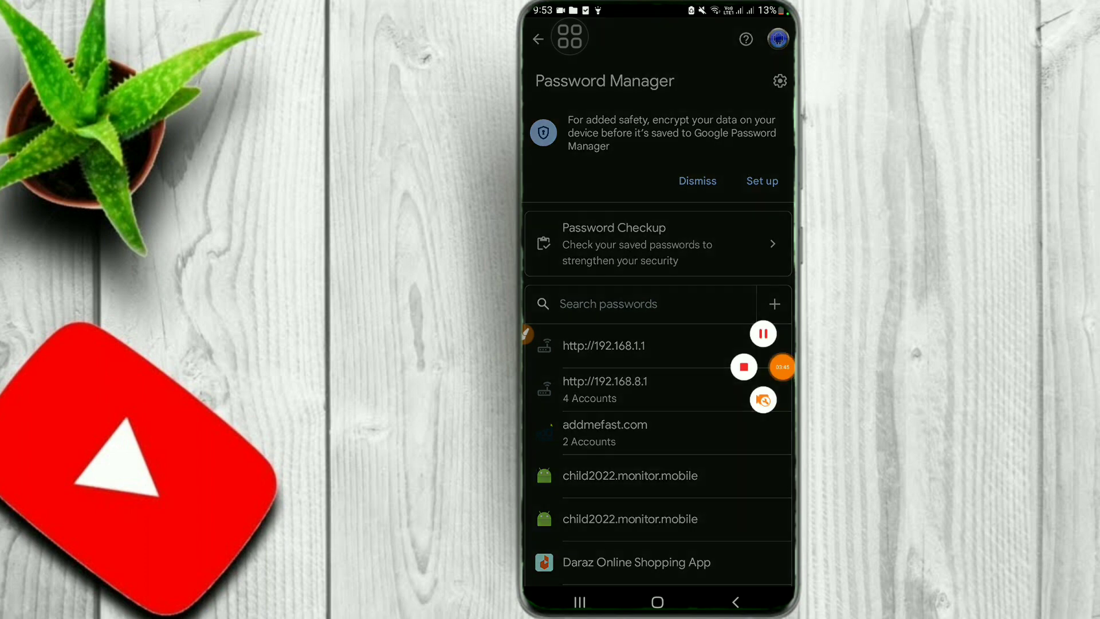
Dismiss the on-device encryption banner and open the child2022.monitor.mobile saved entry.
click(697, 181)
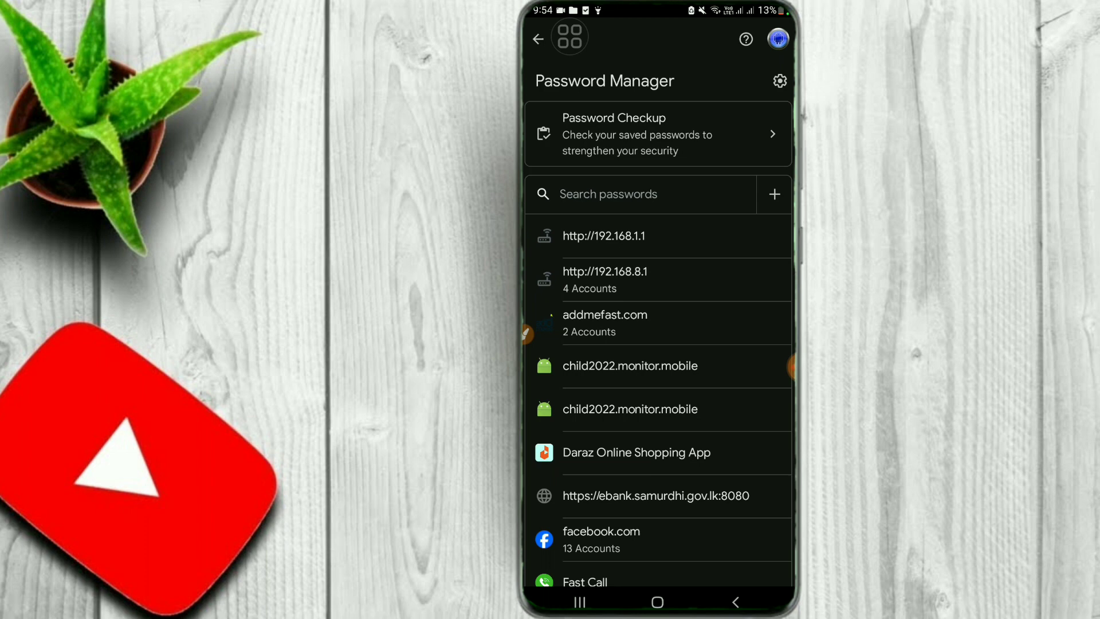
click(527, 333)
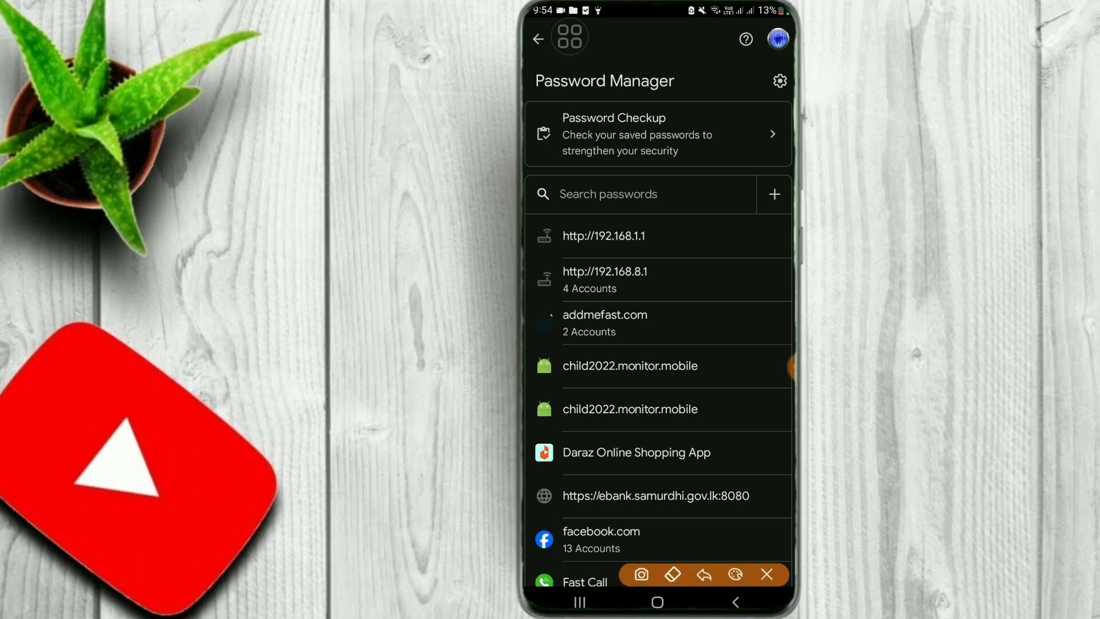
mouse_move(652, 508)
mouse_down()
mouse_move(531, 515)
mouse_move(653, 511)
mouse_up()
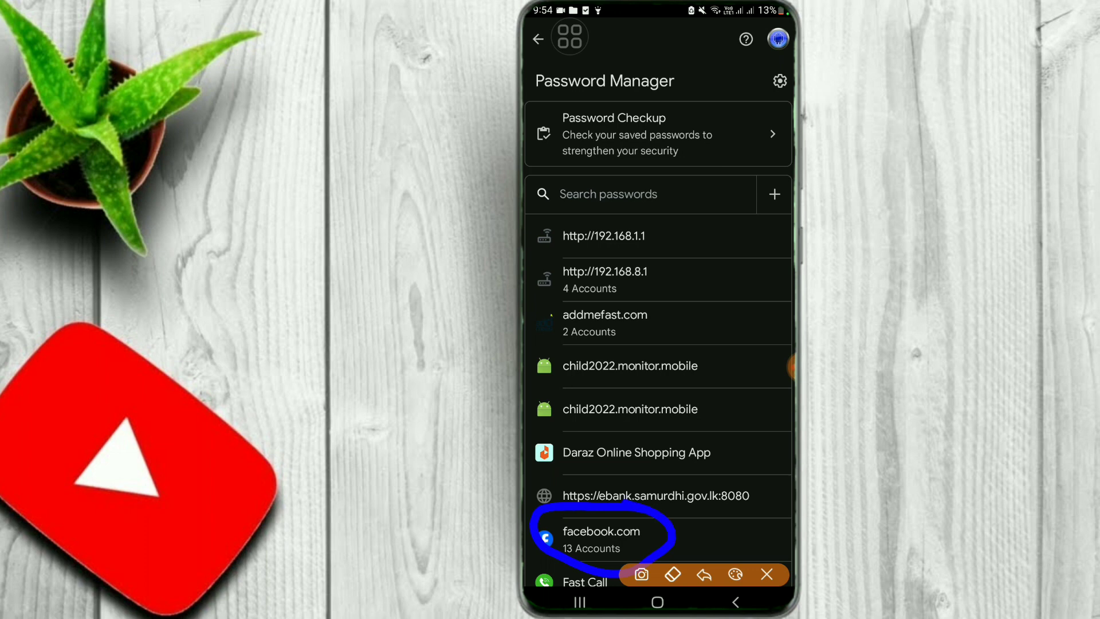
mouse_move(697, 442)
mouse_down()
mouse_move(672, 521)
mouse_move(645, 462)
mouse_up()
drag(674, 524, 715, 505)
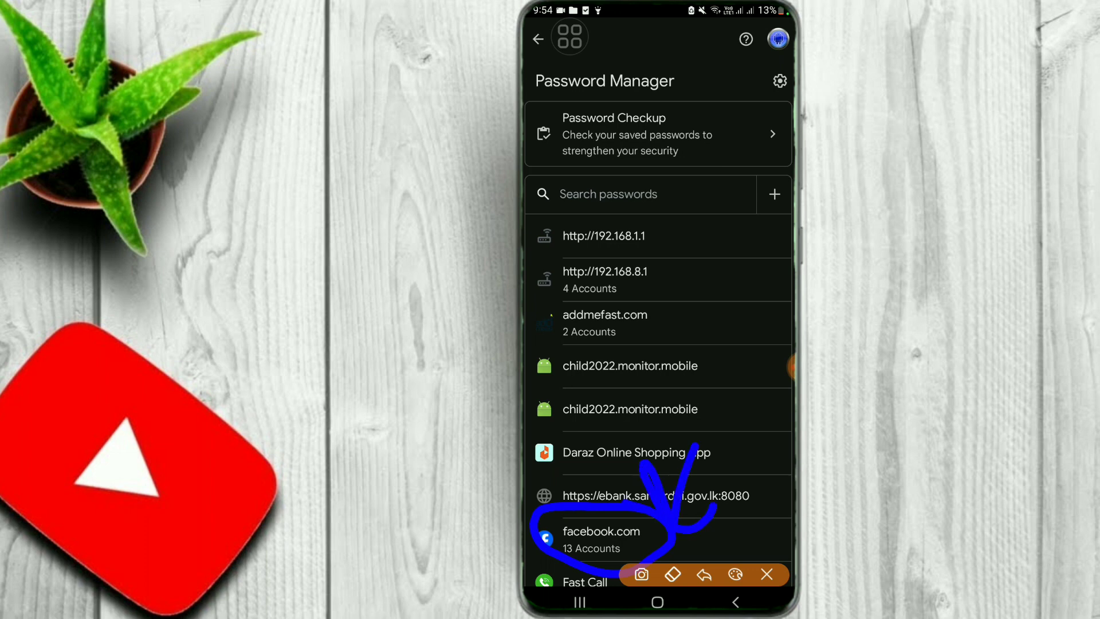
click(767, 574)
click(530, 334)
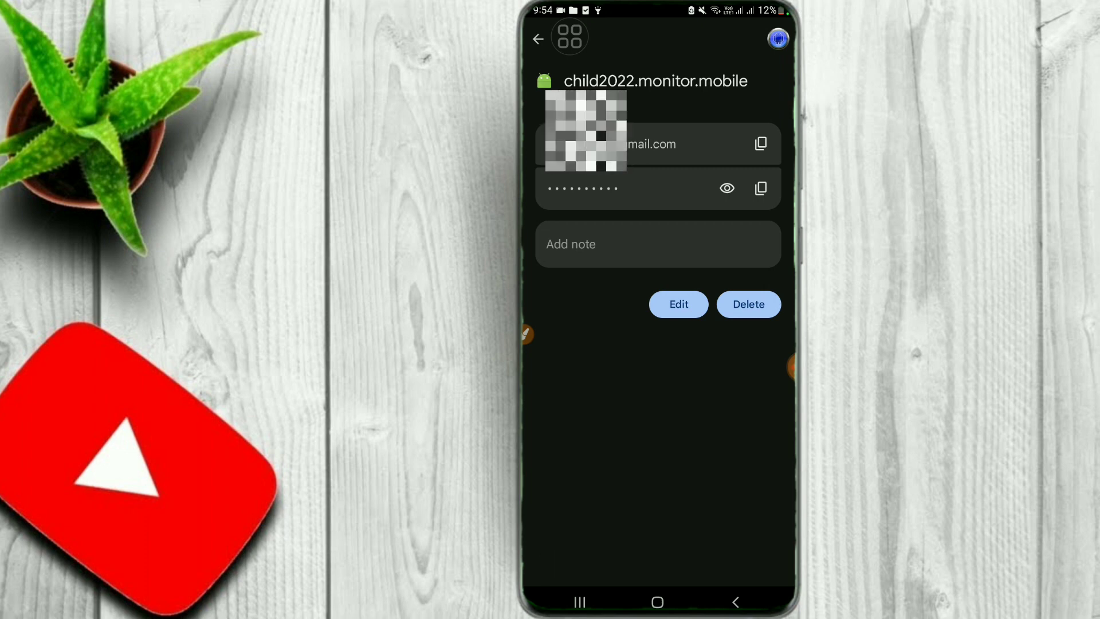
Point out the hidden password and its show-password eye icon, then leave the entry so the screen goes blank.
mouse_move(526, 334)
mouse_down()
mouse_move(679, 483)
mouse_move(678, 558)
mouse_up()
click(678, 558)
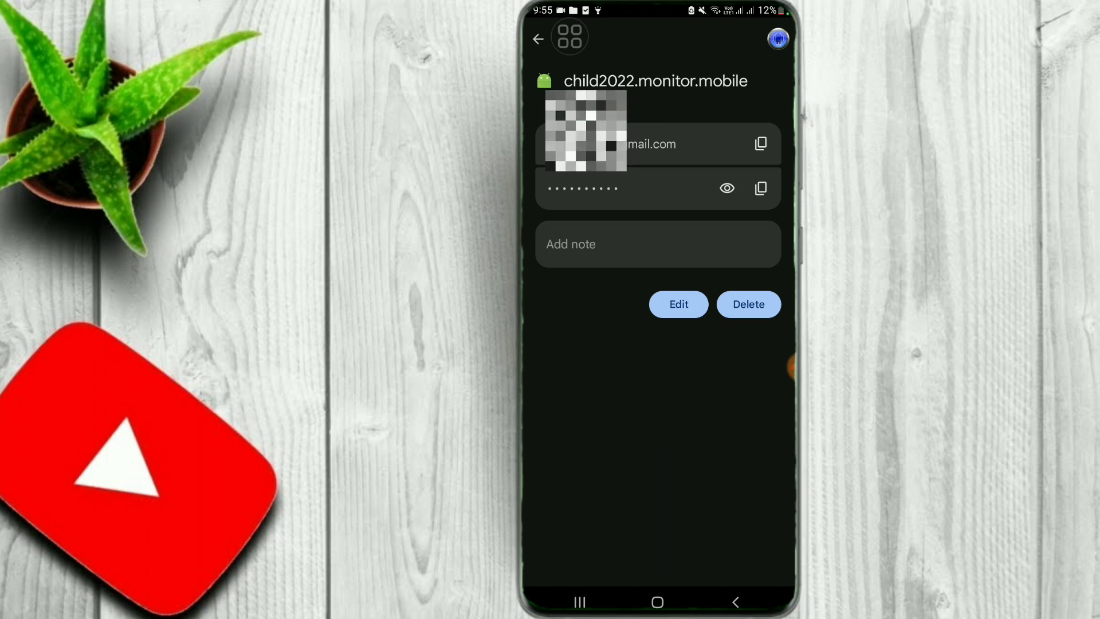
drag(657, 168, 640, 157)
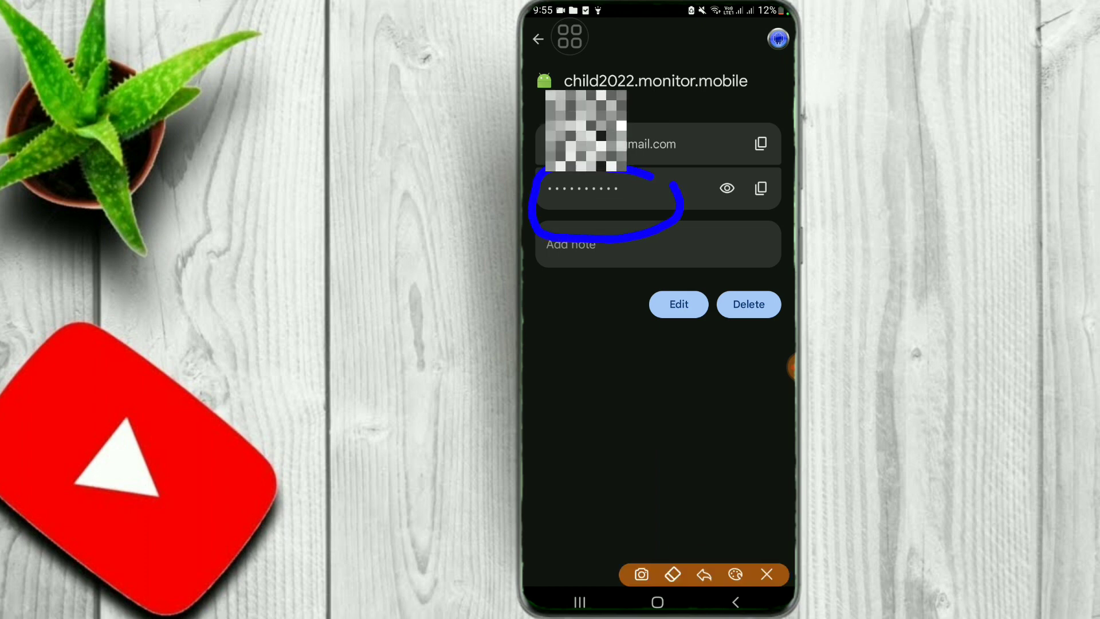
mouse_move(718, 159)
mouse_down()
mouse_move(705, 207)
mouse_move(735, 162)
mouse_up()
click(767, 574)
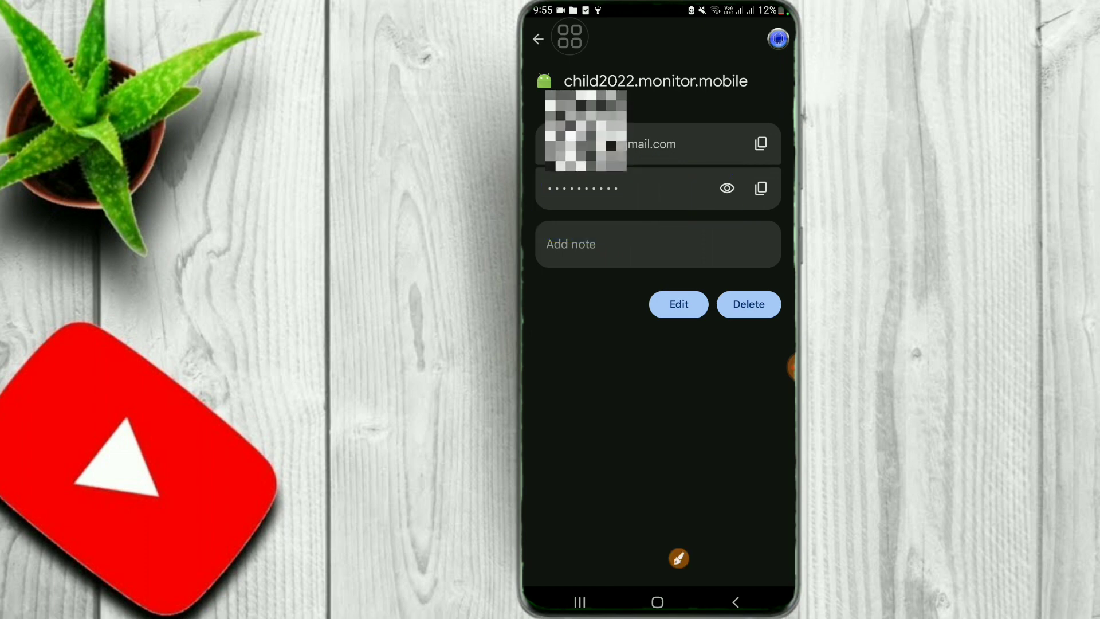
click(680, 559)
mouse_move(750, 163)
mouse_down()
mouse_move(709, 177)
mouse_move(740, 169)
mouse_up()
click(766, 575)
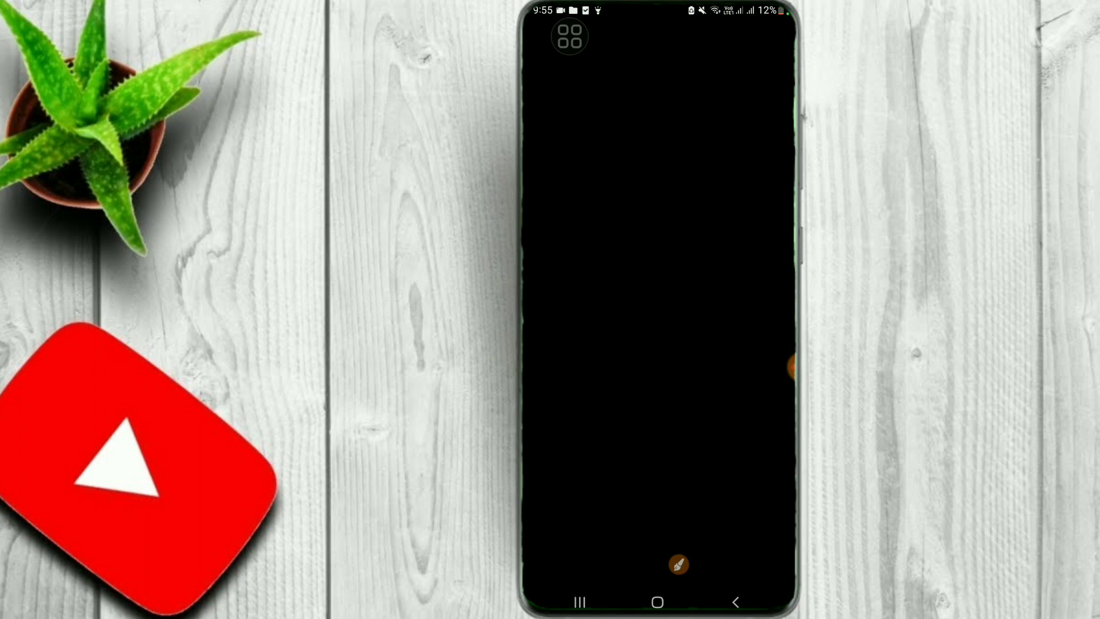
Return to the Android home screen with the weather widget and app shortcuts.
click(657, 602)
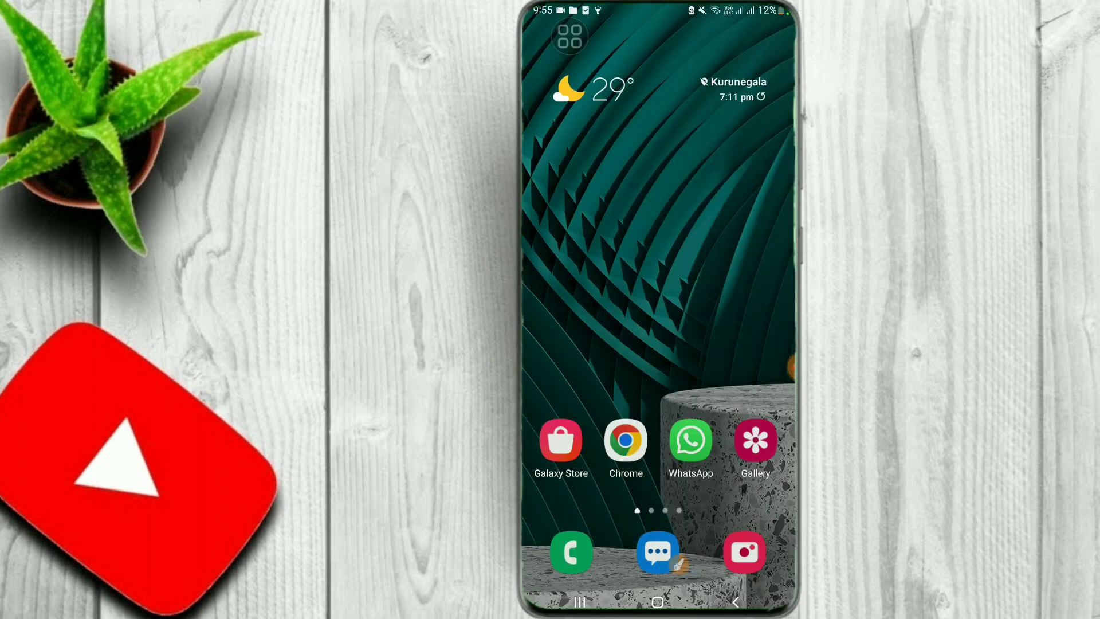